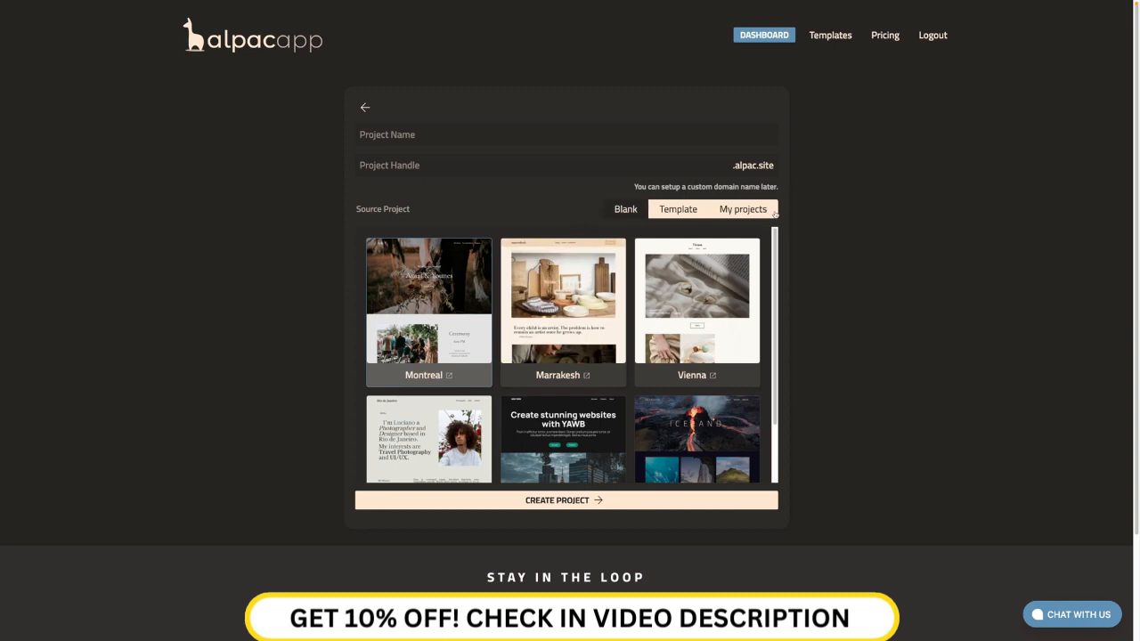
# Step: Create a project named Demo from the Iceland template, keeping the suggested project handle
pyautogui.click(462, 131)
pyautogui.write('Demo')
pyautogui.press('Tab')
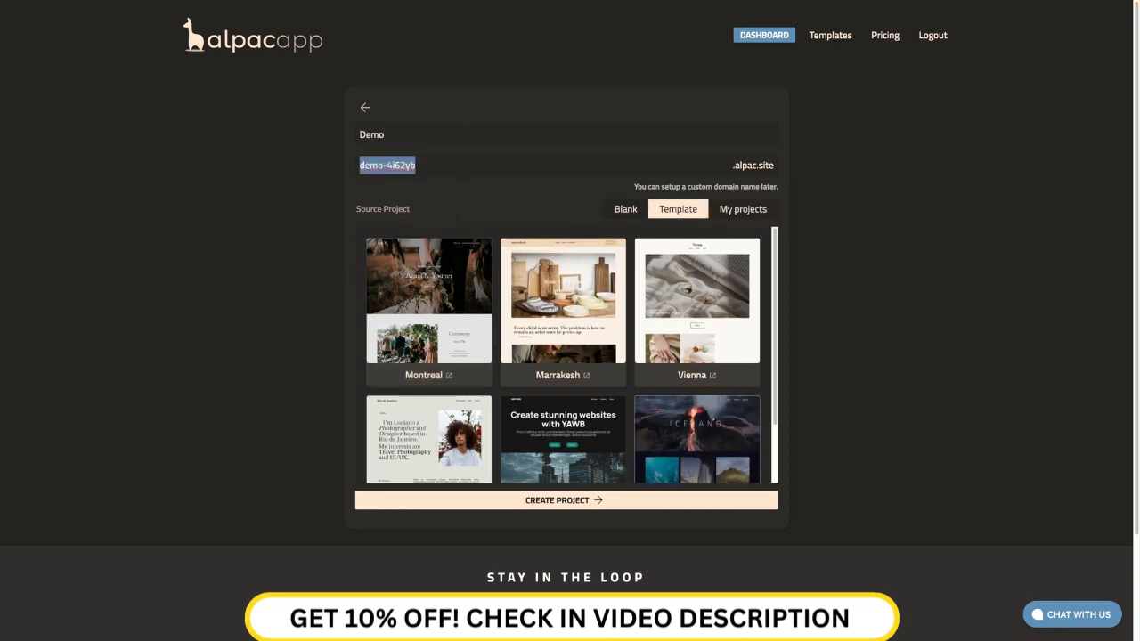
pyautogui.click(841, 268)
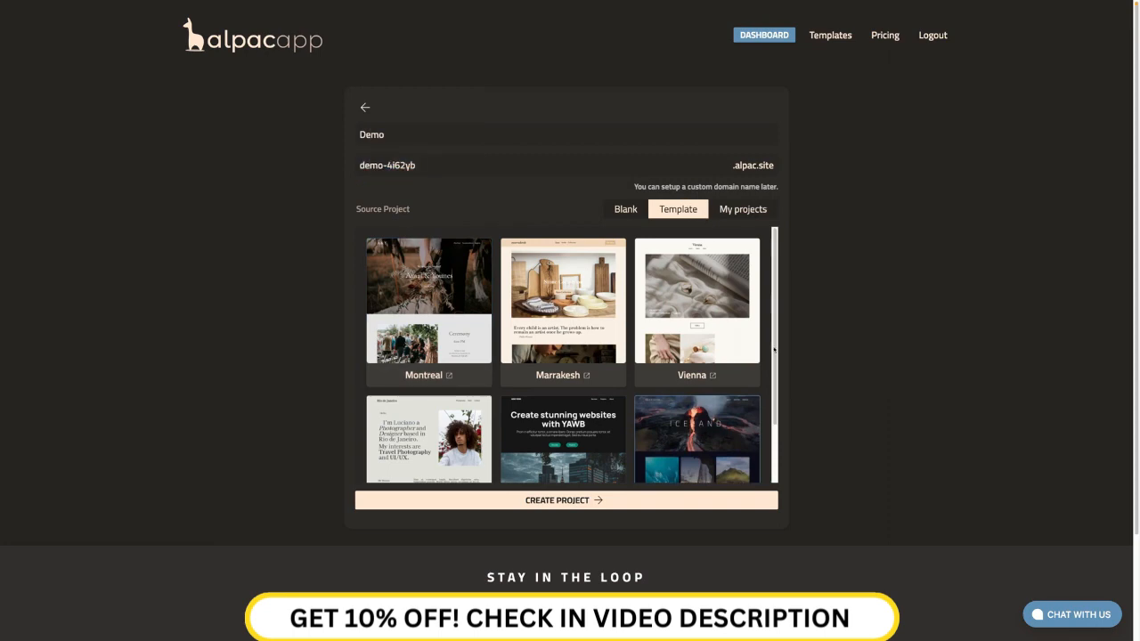
pyautogui.click(567, 500)
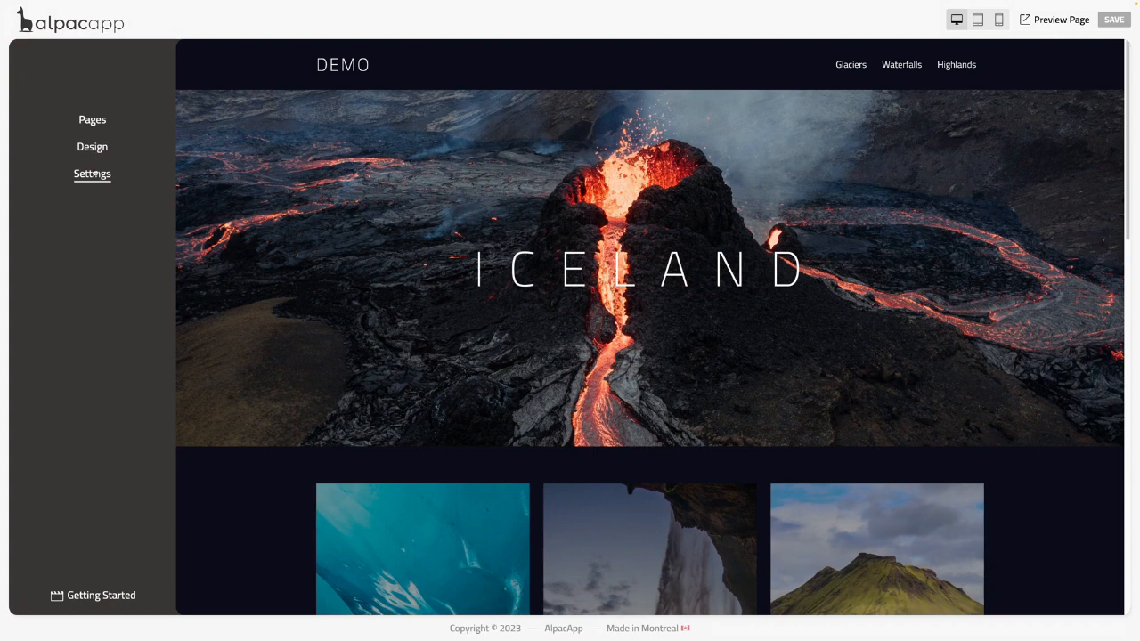
# Step: View the Waterfalls page from the site's page list, and open the Home page for editing
pyautogui.click(92, 120)
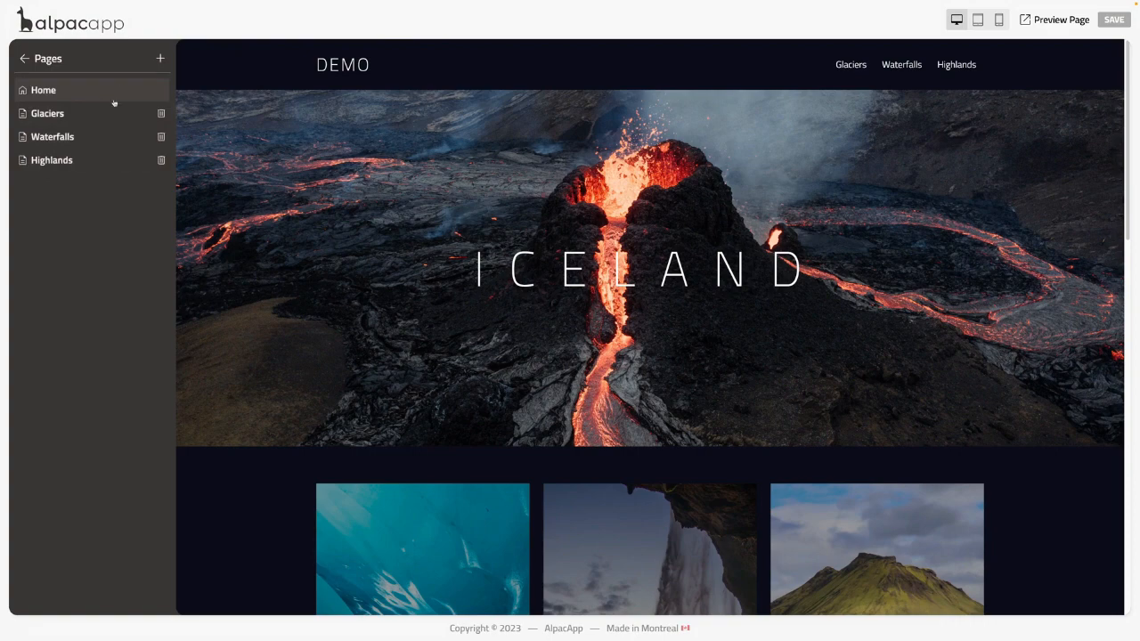
pyautogui.click(105, 135)
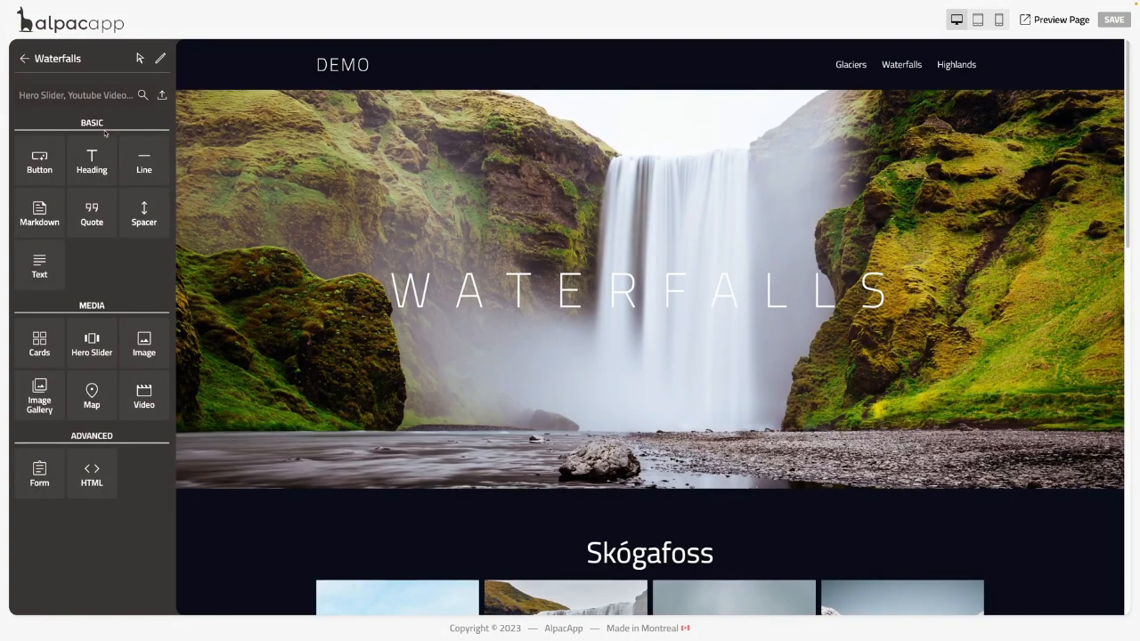
pyautogui.click(24, 59)
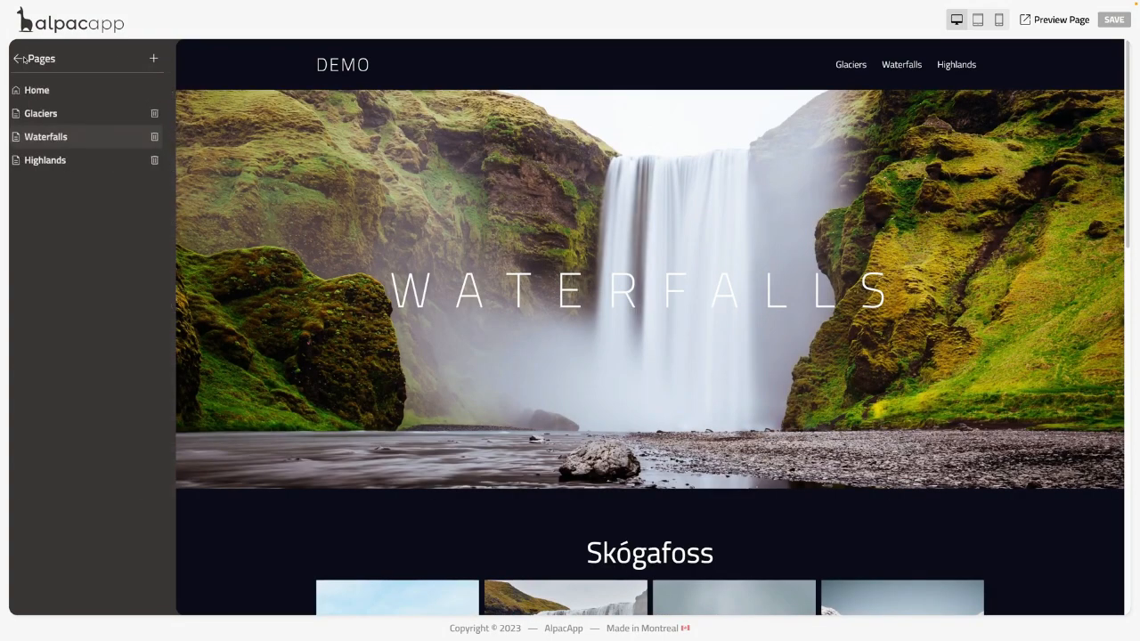
pyautogui.click(85, 93)
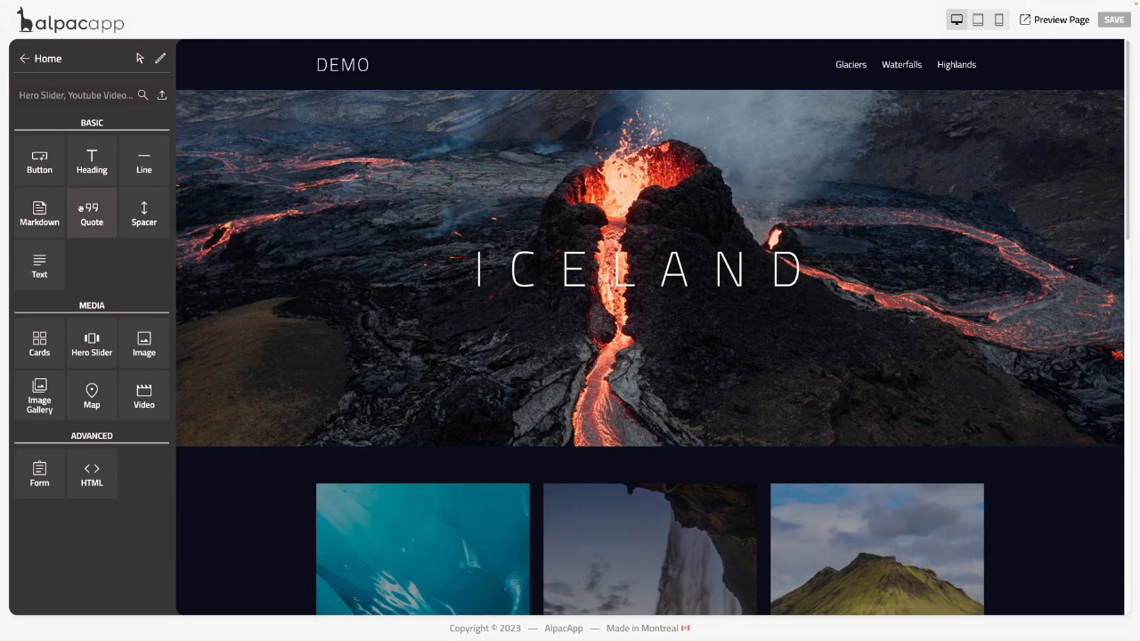
# Step: Add a heading block with the text Demo to the Home page and place it directly below the Iceland image
pyautogui.moveTo(92, 160); pyautogui.dragTo(485, 99)
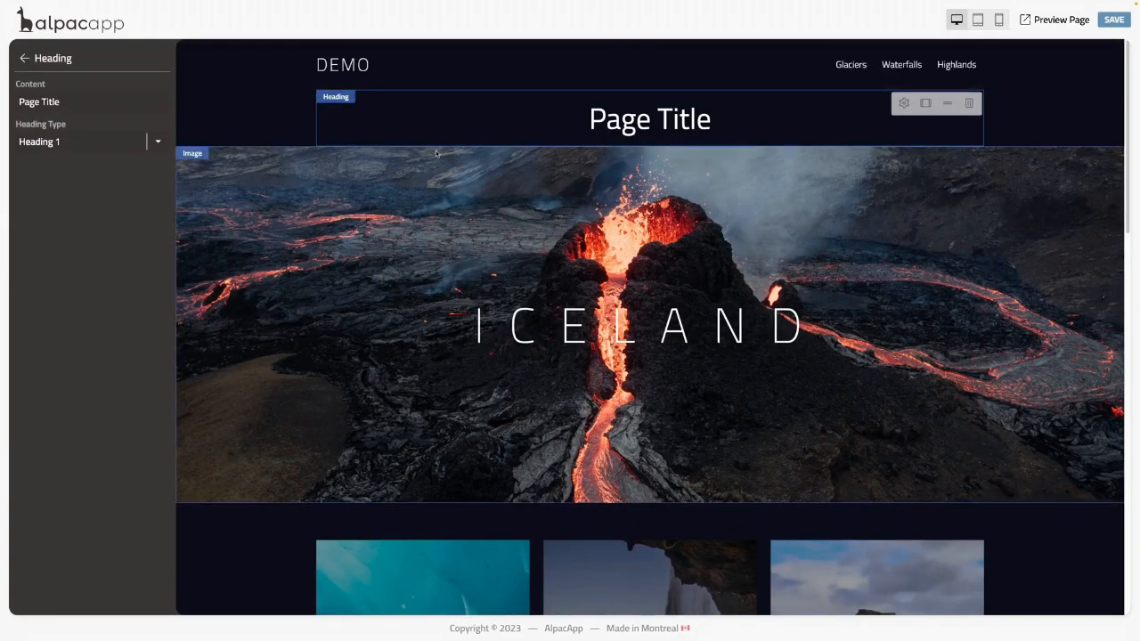
pyautogui.click(408, 196)
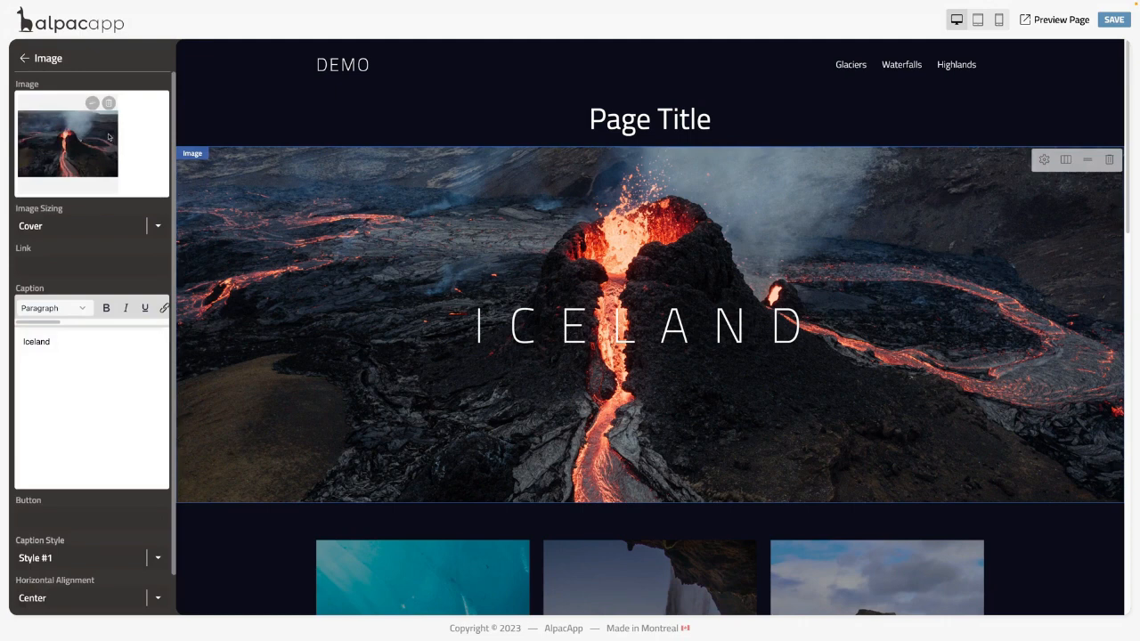
pyautogui.click(460, 127)
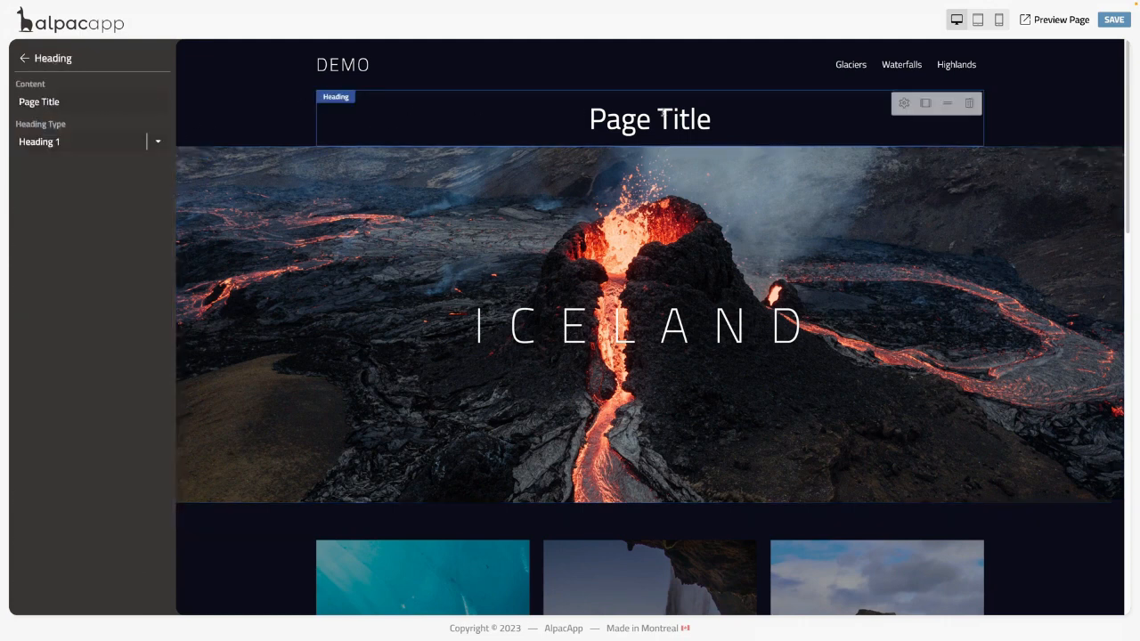
pyautogui.click(710, 119)
pyautogui.moveTo(710, 118); pyautogui.dragTo(590, 118)
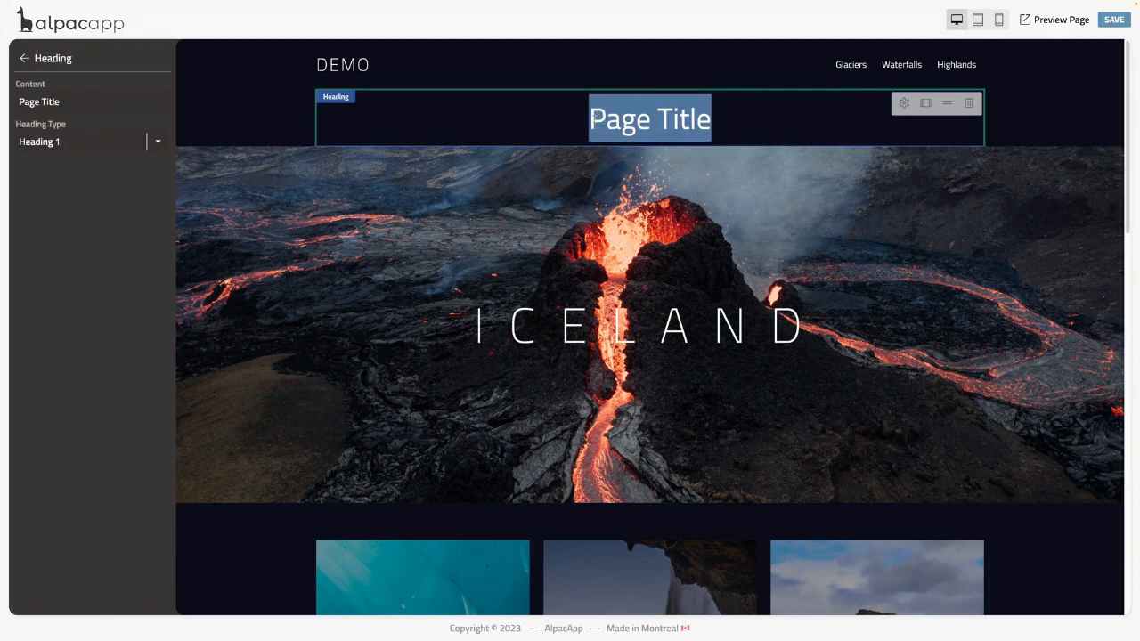
pyautogui.write('Demo')
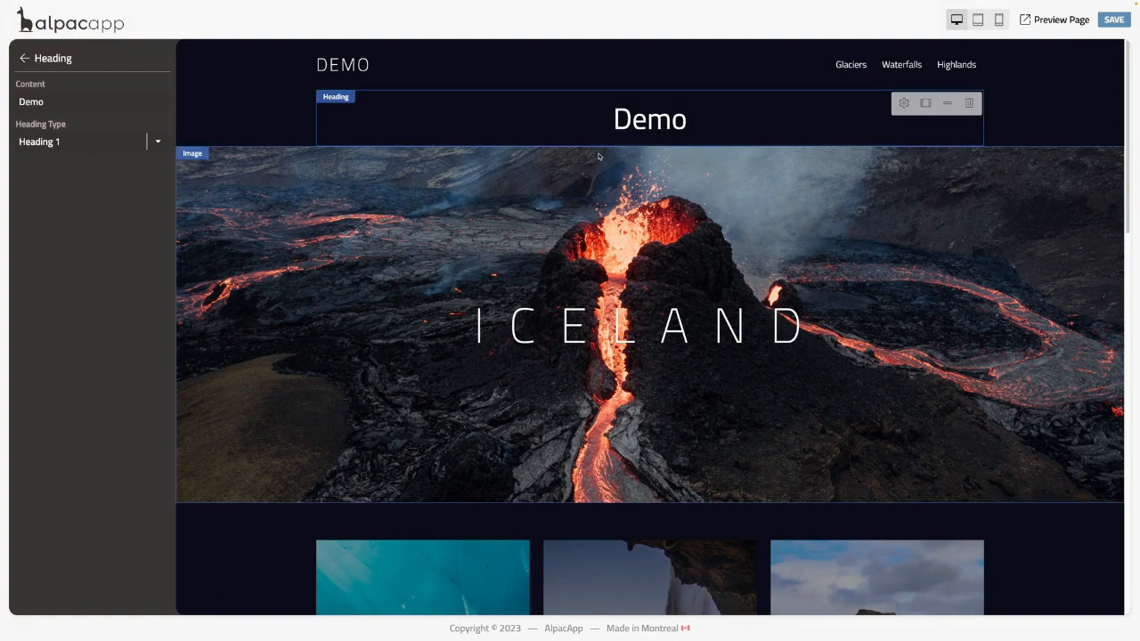
pyautogui.moveTo(948, 104); pyautogui.dragTo(861, 479)
# Step: Try the Iceland image at content width and switch it back to full width
pyautogui.click(827, 208)
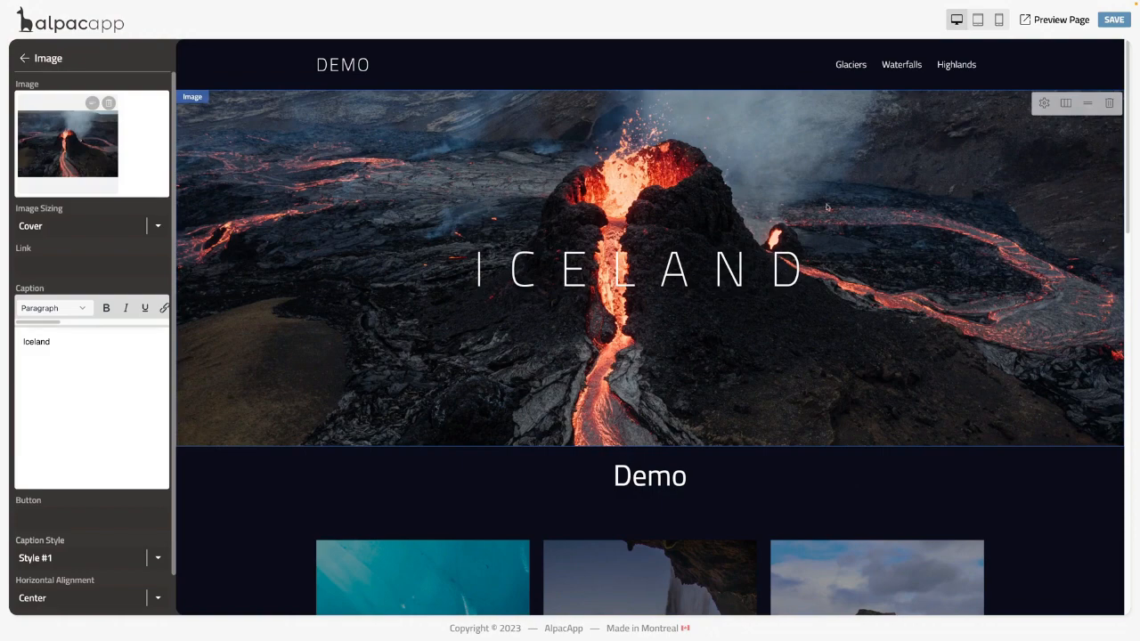
pyautogui.click(1067, 106)
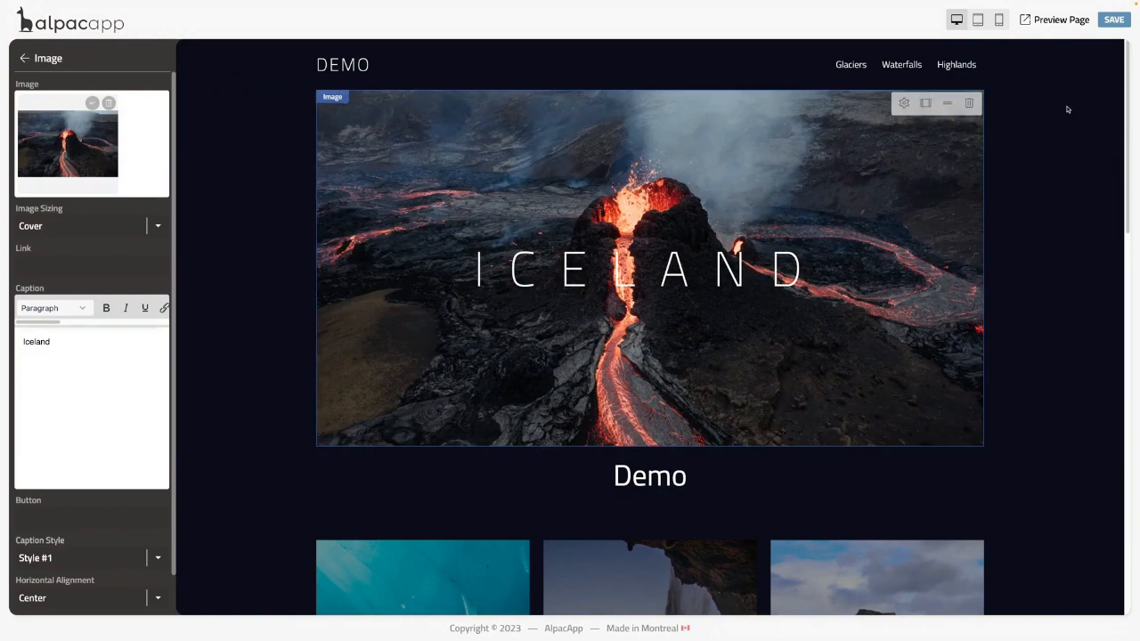
pyautogui.click(924, 105)
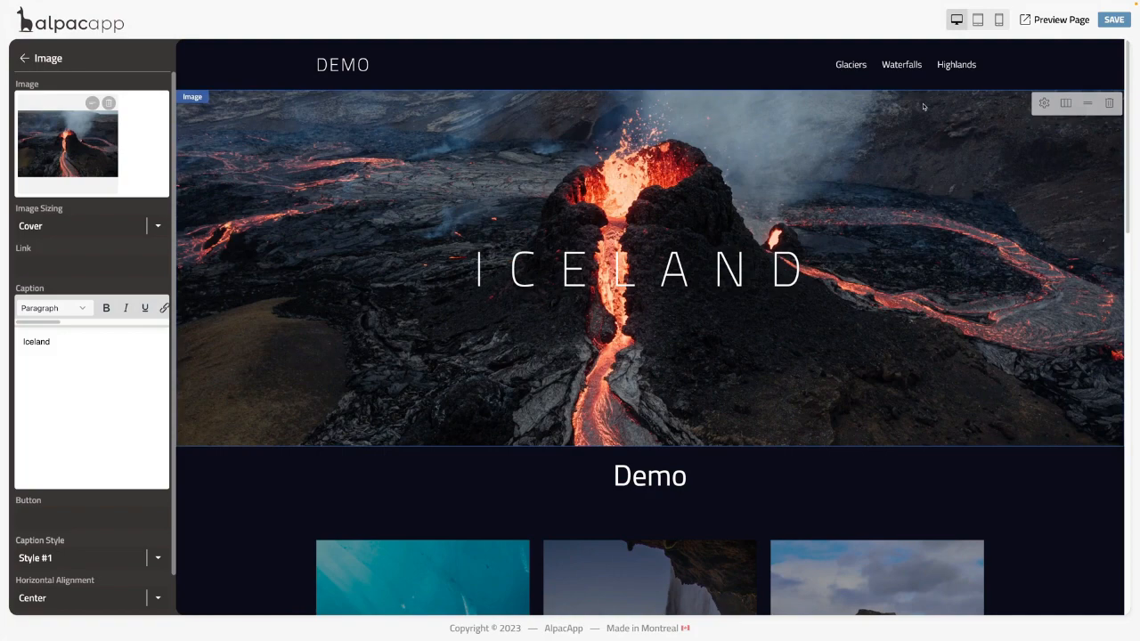
# Step: Set the Demo heading's reveal animation to Fade In + Slide Up, and save and preview the page
pyautogui.click(666, 480)
pyautogui.click(904, 460)
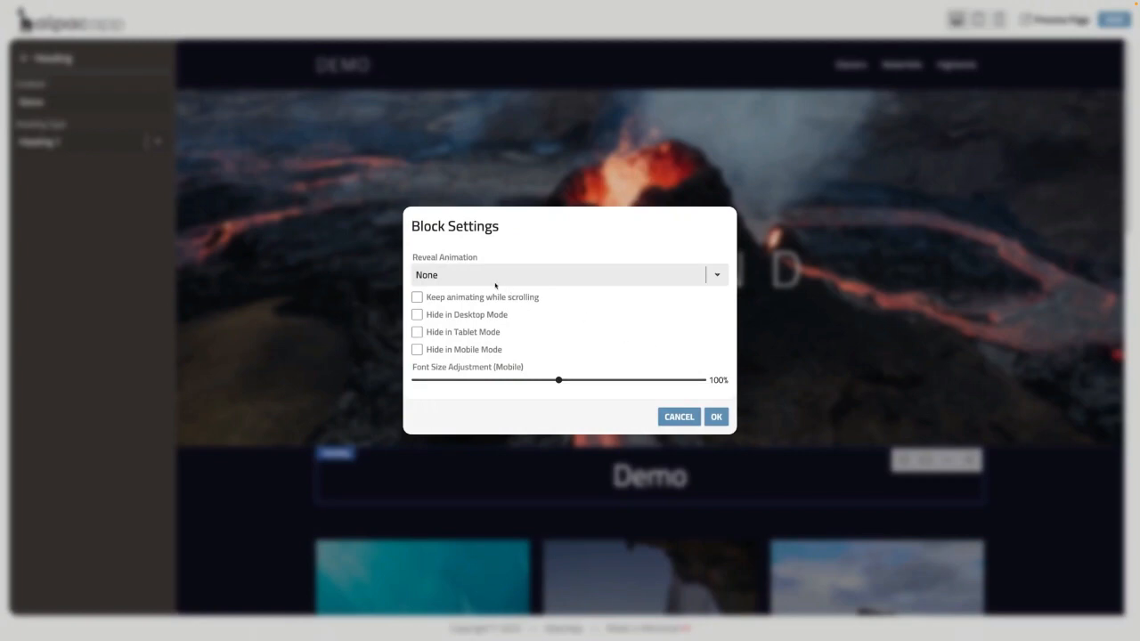
pyautogui.click(496, 276)
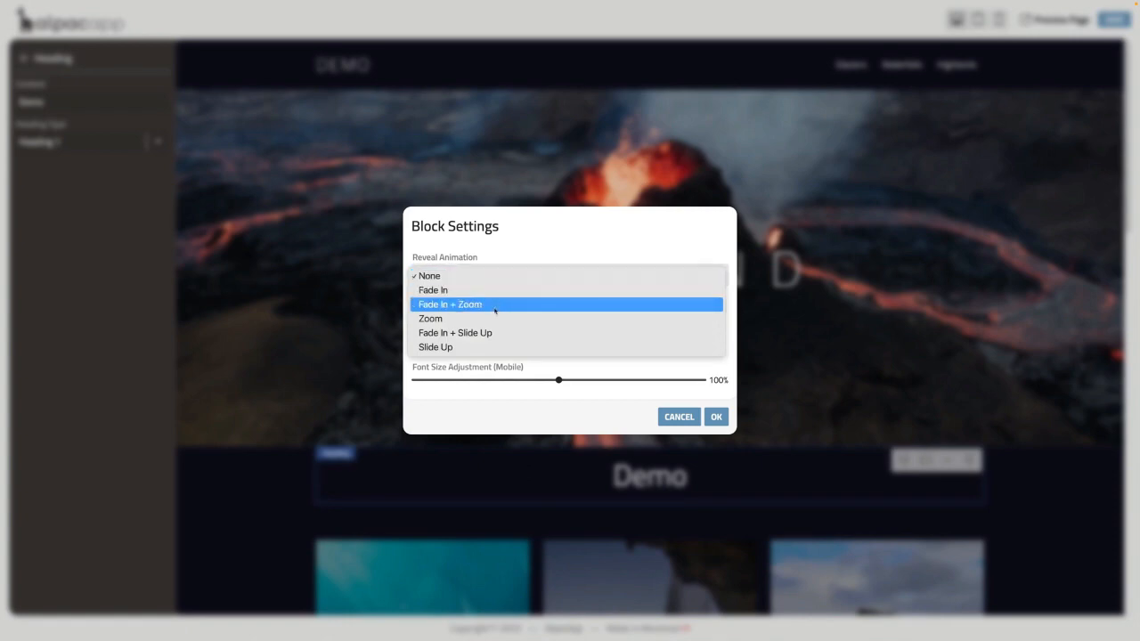
pyautogui.click(504, 334)
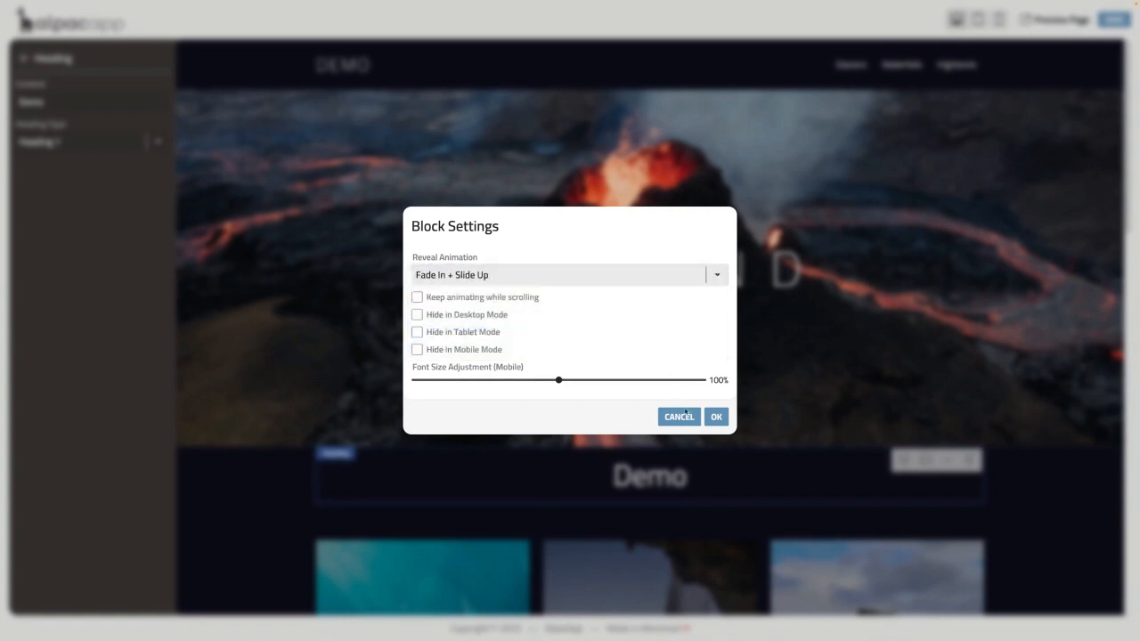
pyautogui.click(715, 415)
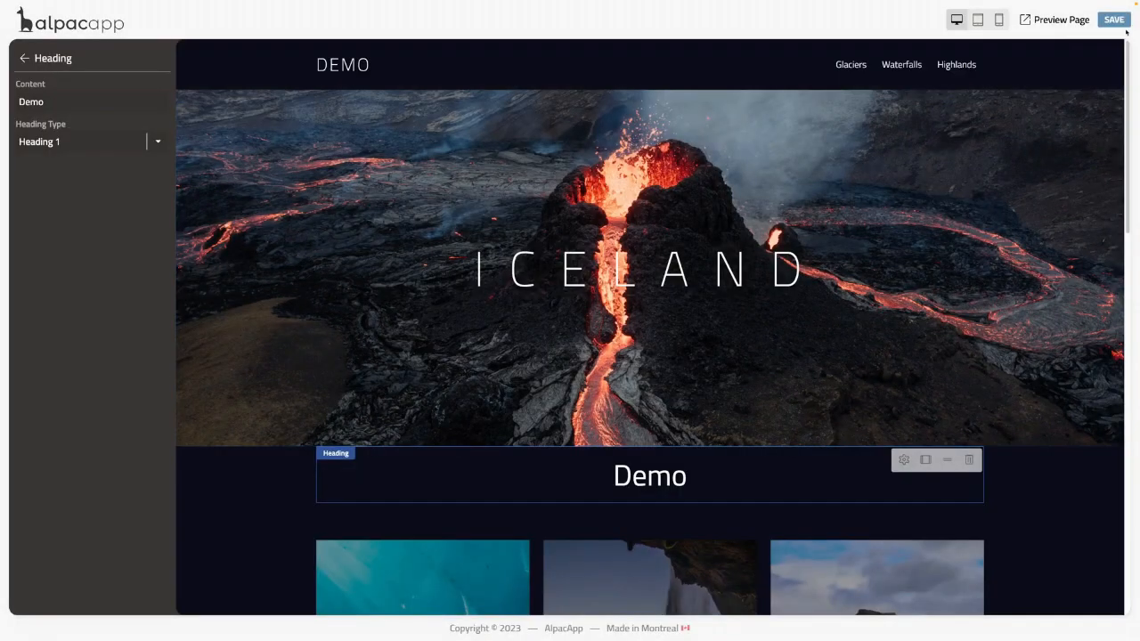
pyautogui.click(1114, 19)
pyautogui.click(1054, 20)
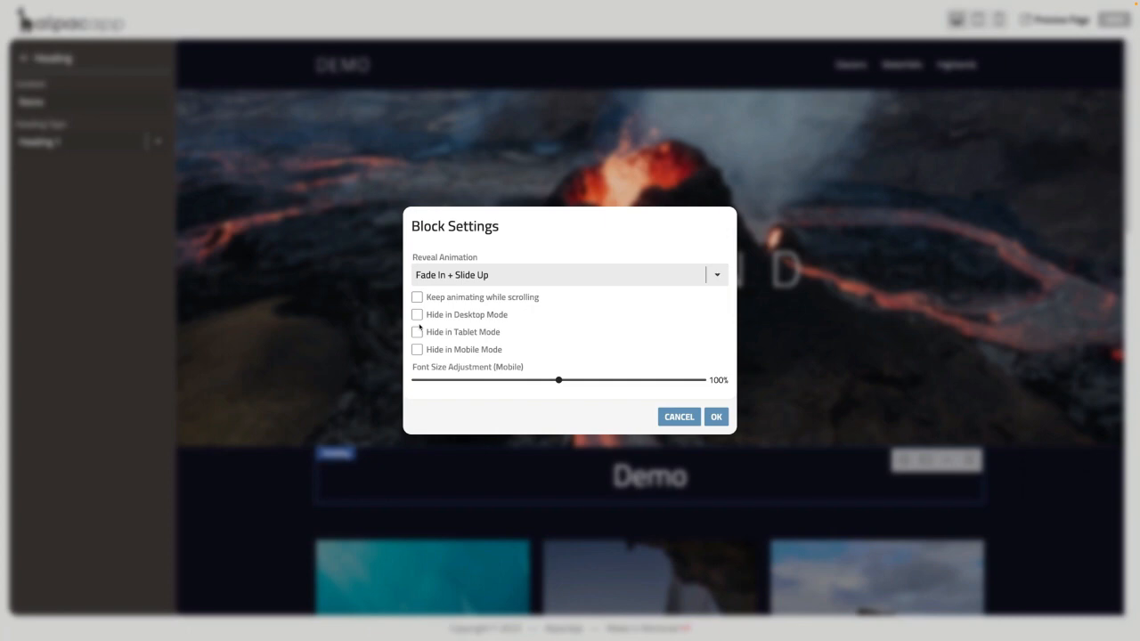
# Step: Hide the Demo heading in mobile mode and check the page in tablet and mobile views before returning to desktop view
pyautogui.click(417, 349)
pyautogui.click(716, 416)
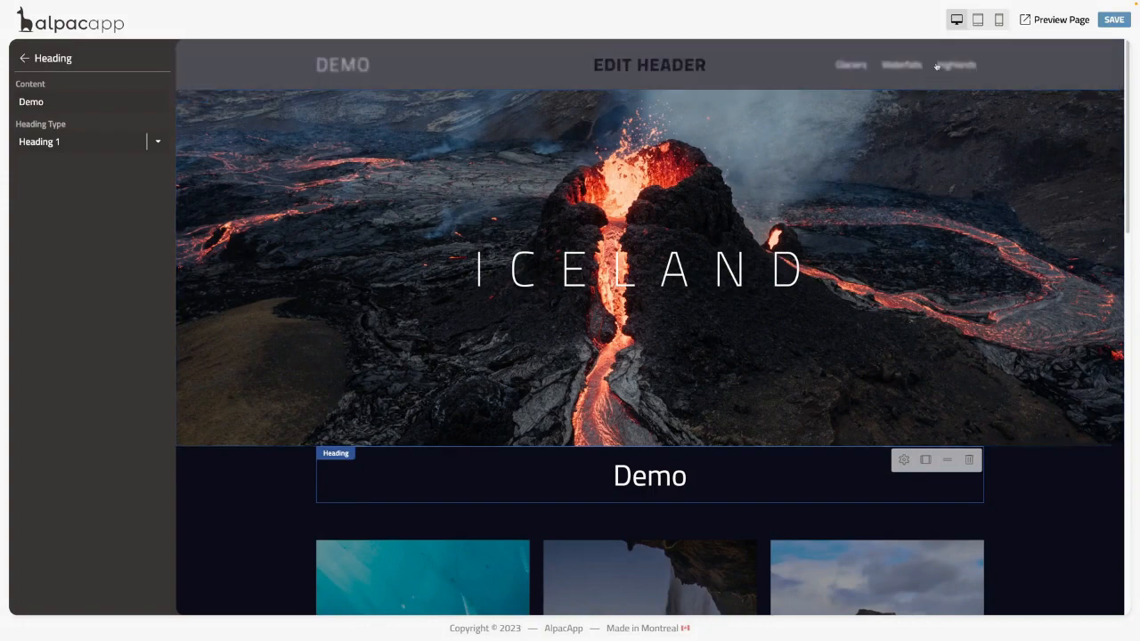
pyautogui.click(978, 19)
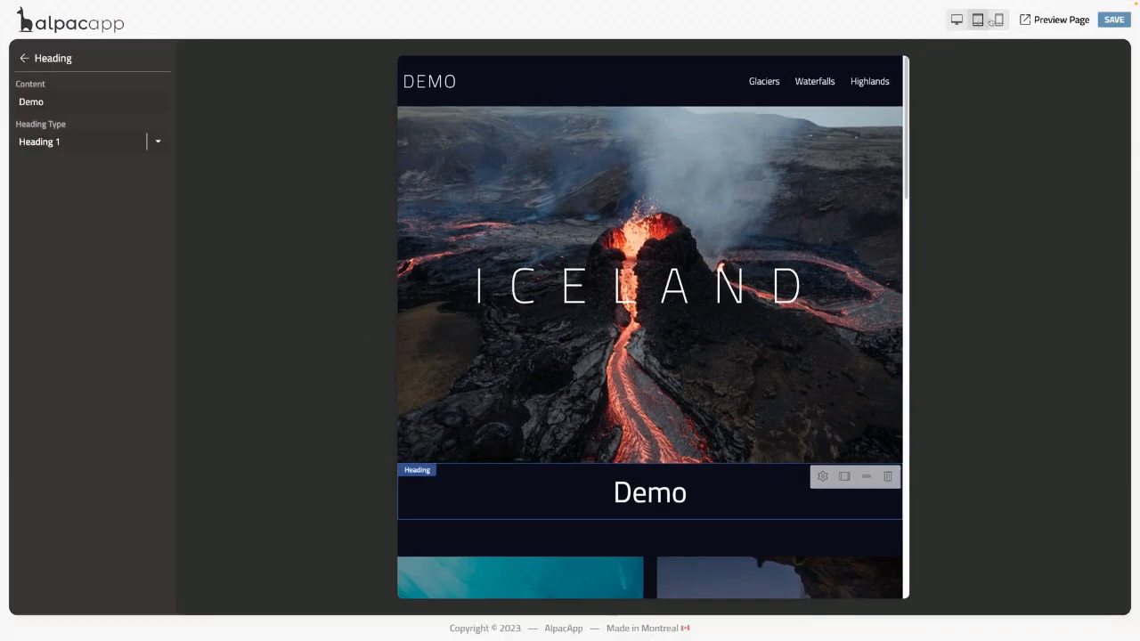
pyautogui.click(998, 19)
pyautogui.scroll(-4, 709, 316)
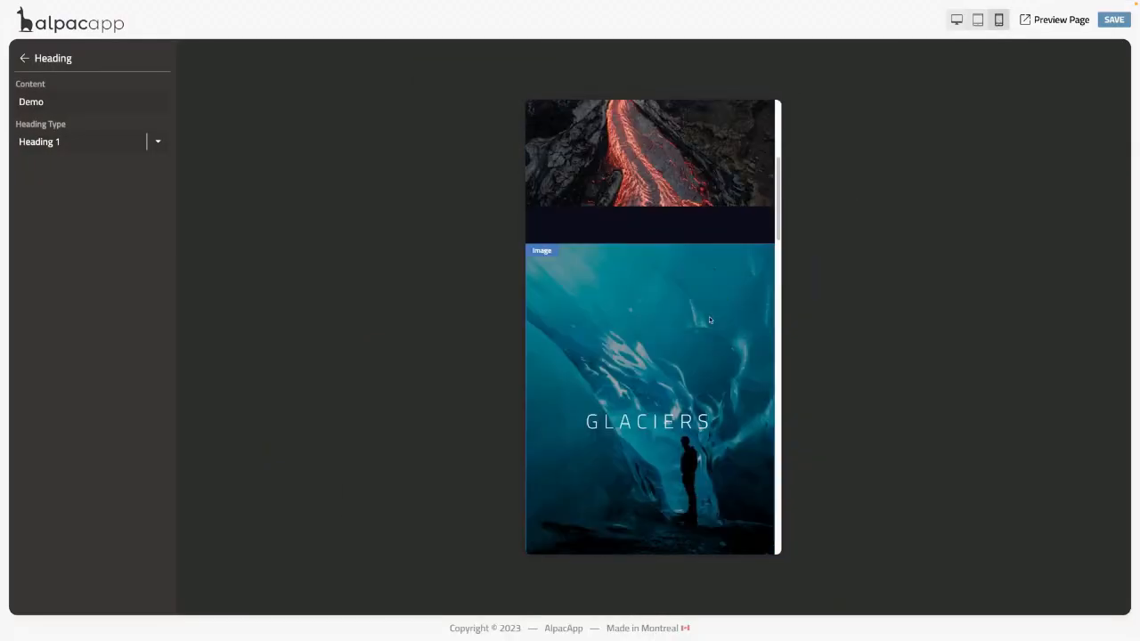
pyautogui.click(956, 19)
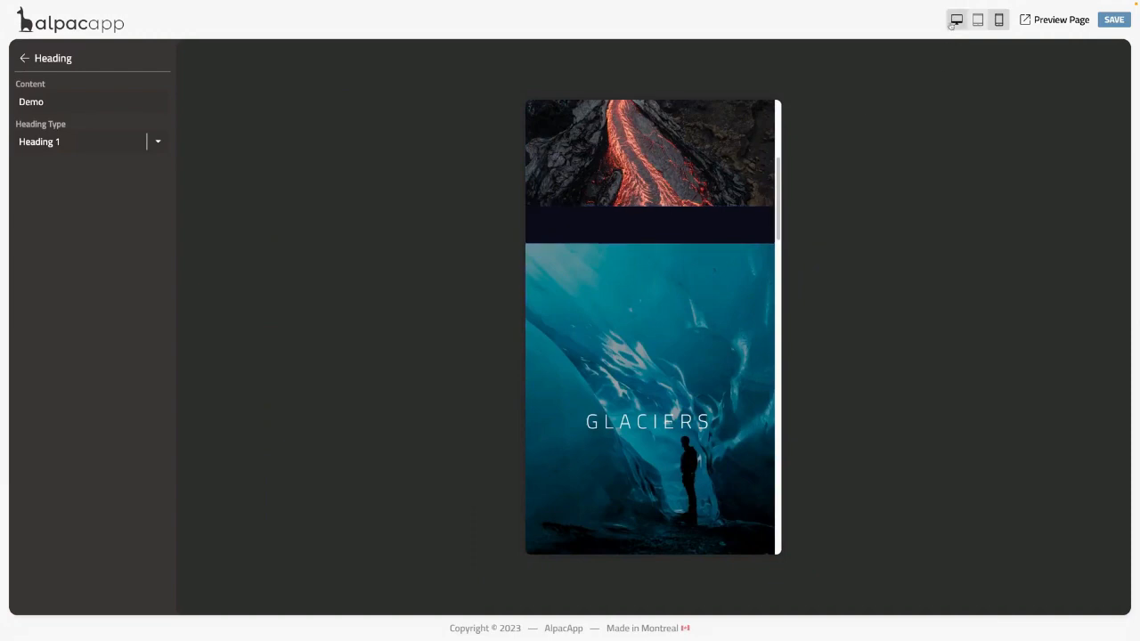
pyautogui.scroll(4, 703, 203)
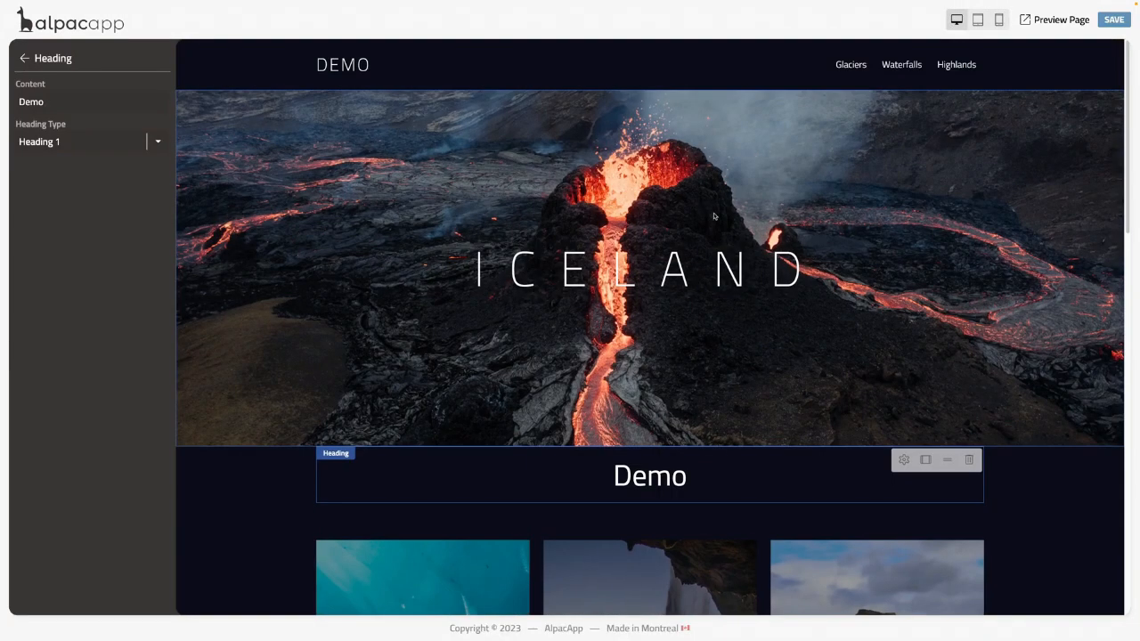
# Step: Move the Demo heading beside the Iceland image and widen the image's column to about two thirds of the row
pyautogui.moveTo(946, 460); pyautogui.dragTo(1103, 266)
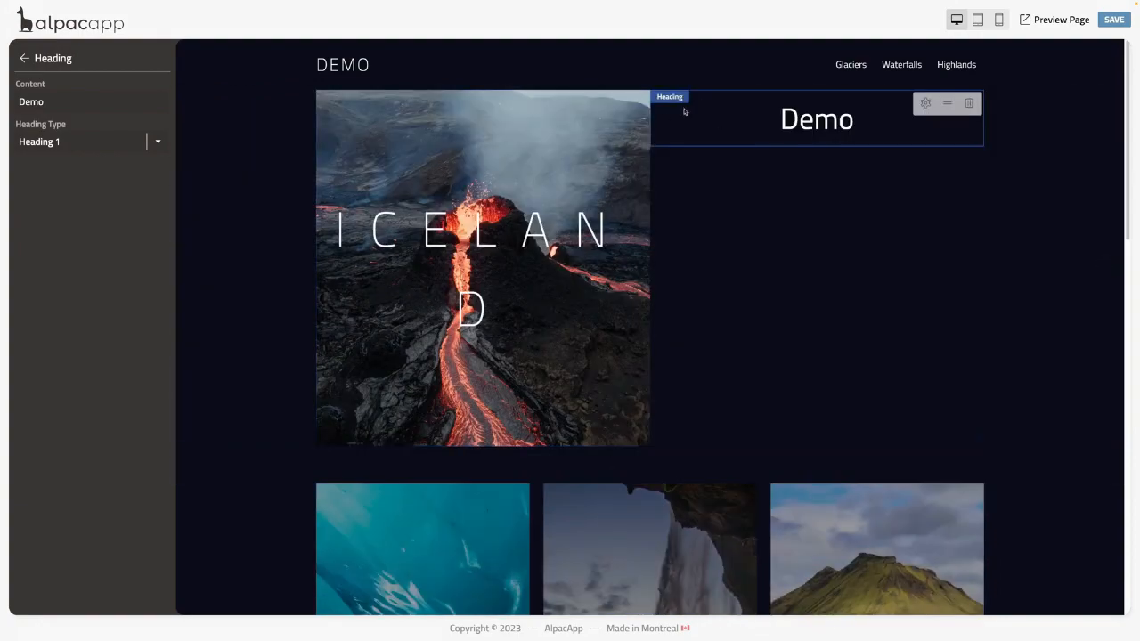
pyautogui.moveTo(651, 120); pyautogui.dragTo(750, 129)
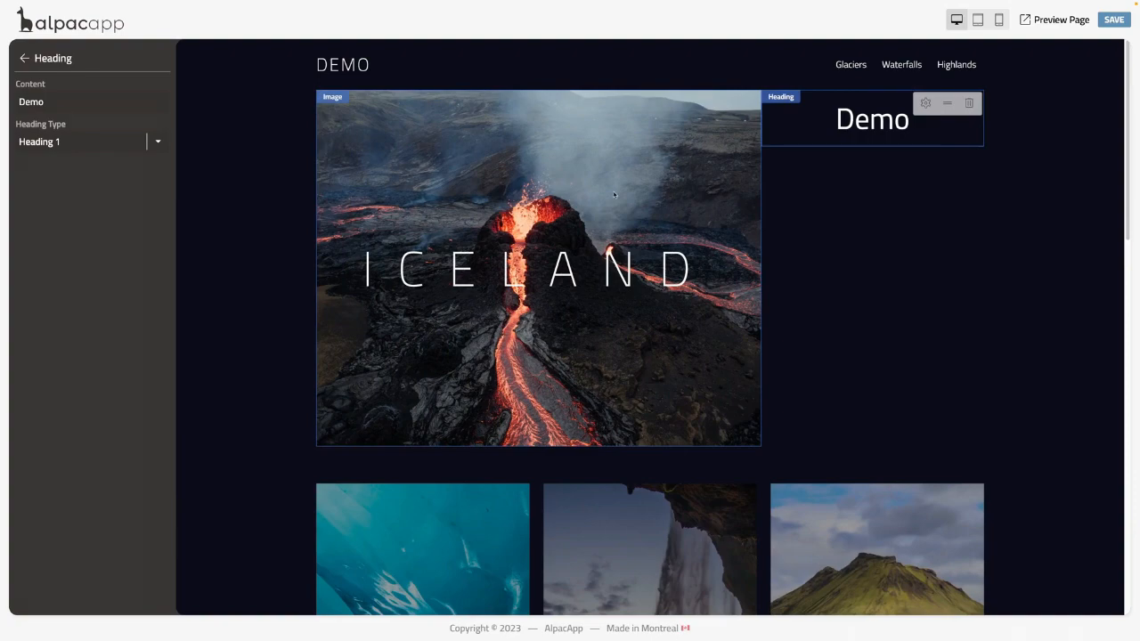
# Step: Delete the Demo heading block from the Home page
pyautogui.click(969, 103)
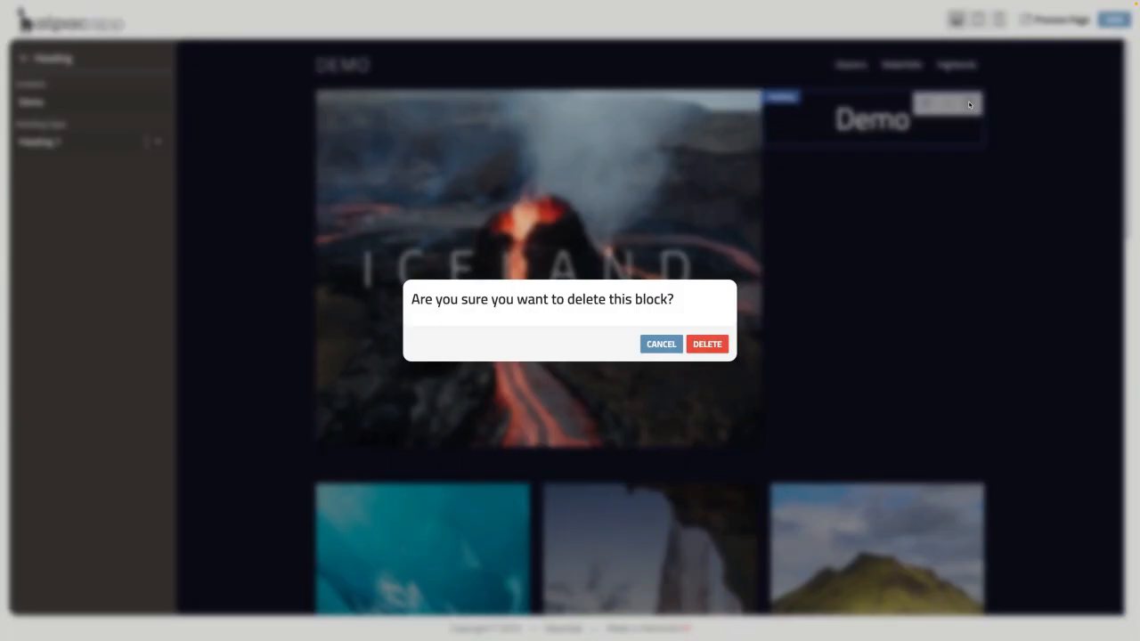
pyautogui.click(706, 344)
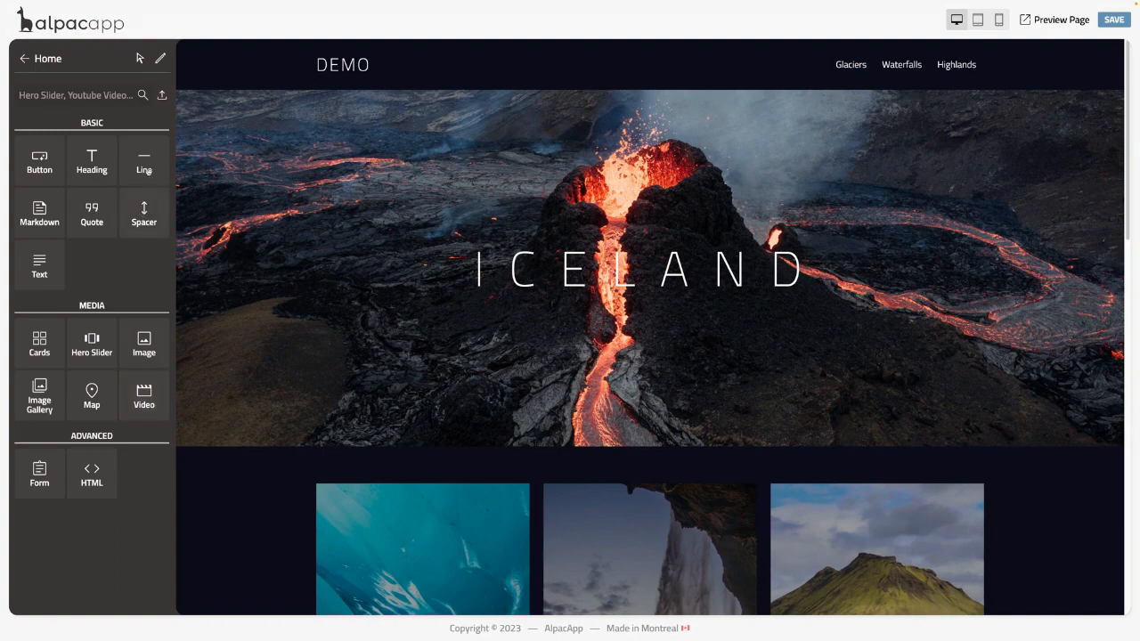
# Step: Insert a Cards block between the Iceland image and the row of Glaciers, Waterfalls and Highlands images
pyautogui.scroll(-1, 377, 251)
pyautogui.moveTo(63, 354); pyautogui.dragTo(597, 405)
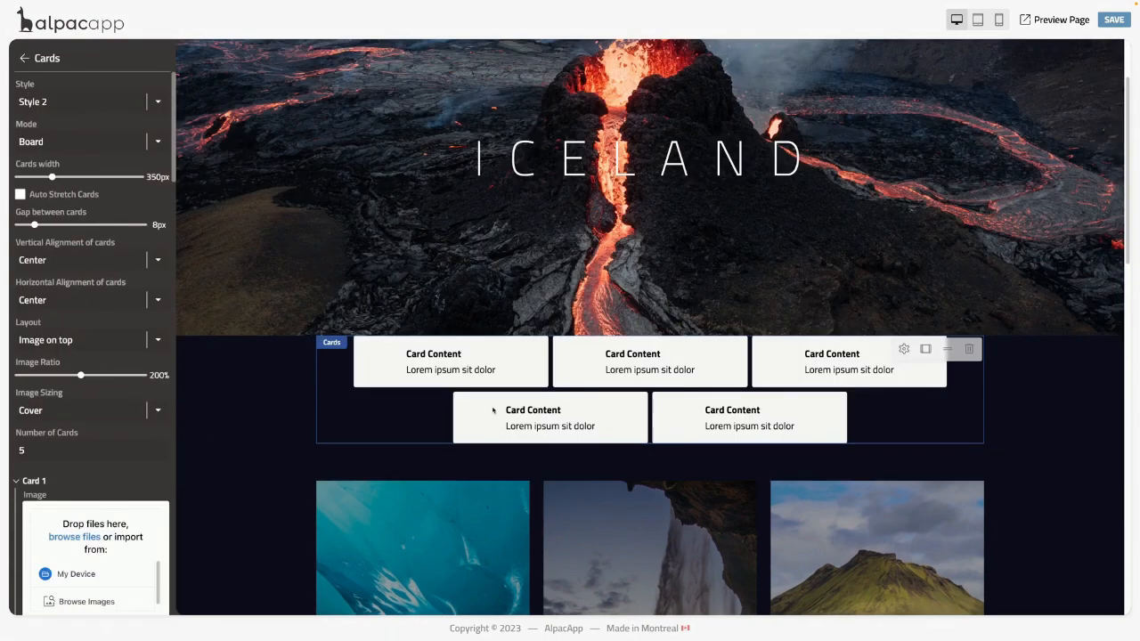
# Step: Try the Grid, Carousel and Row modes on the Cards block
pyautogui.click(93, 144)
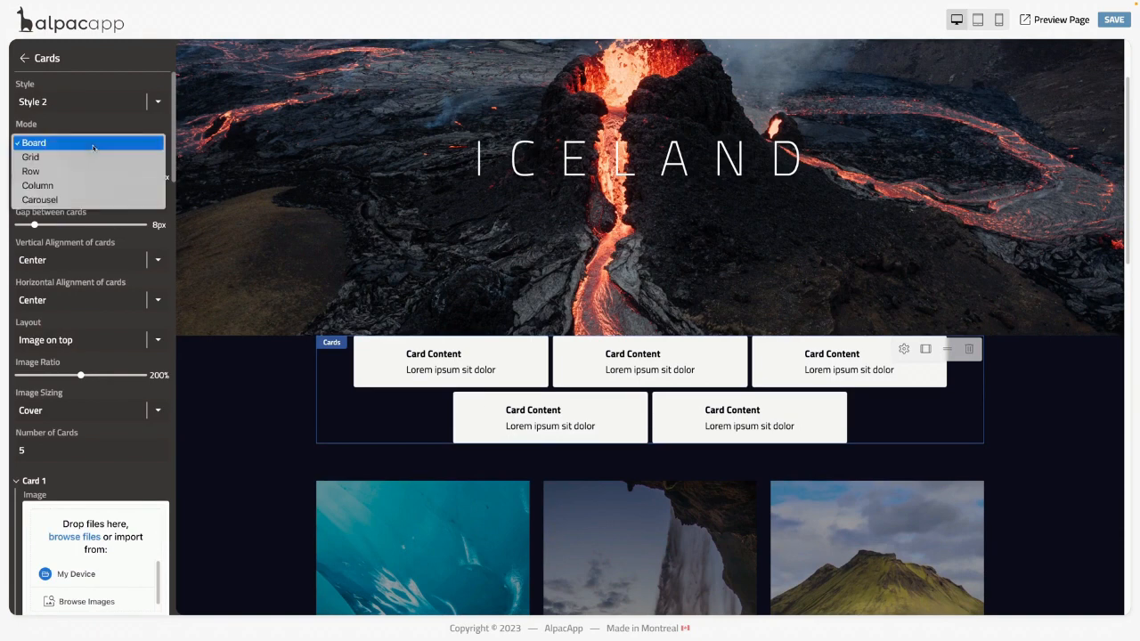
pyautogui.click(90, 157)
pyautogui.click(89, 143)
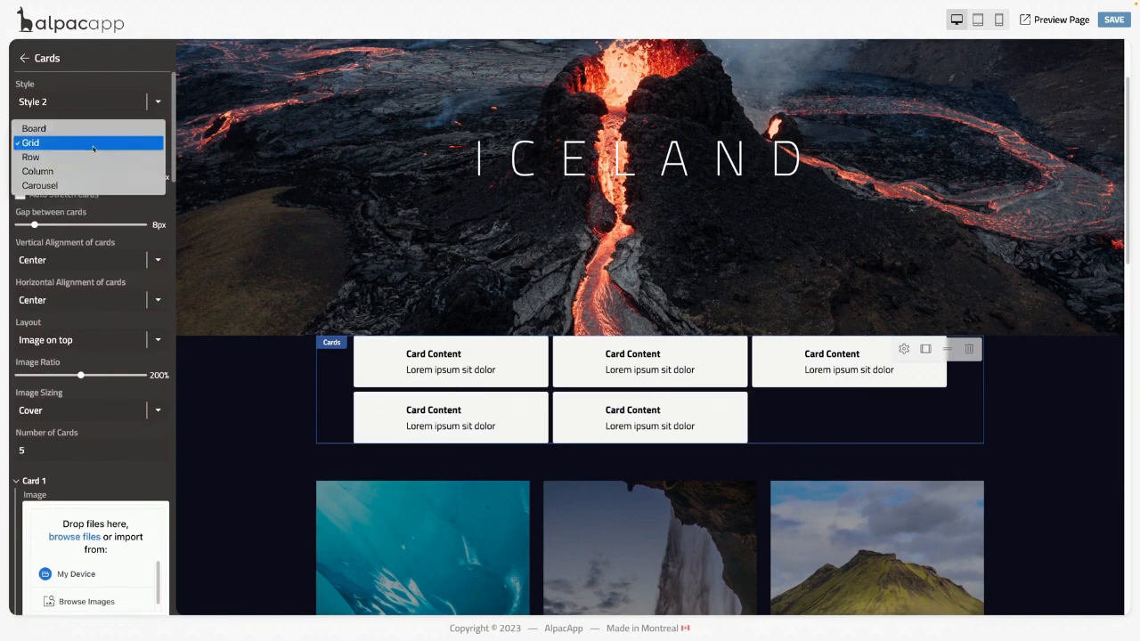
pyautogui.click(87, 185)
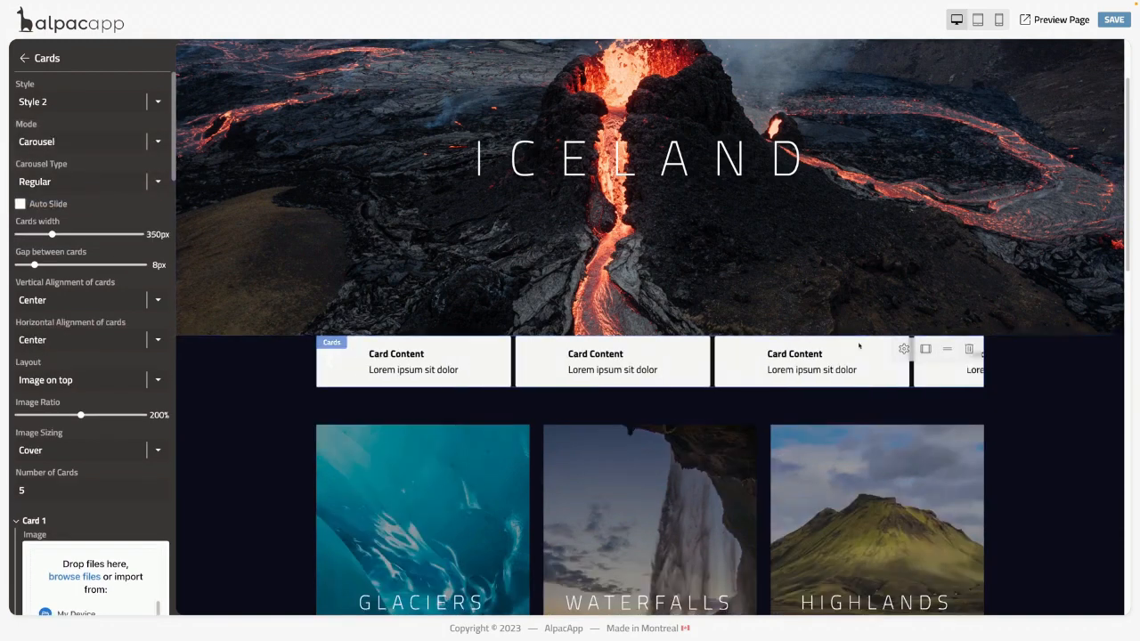
pyautogui.click(89, 143)
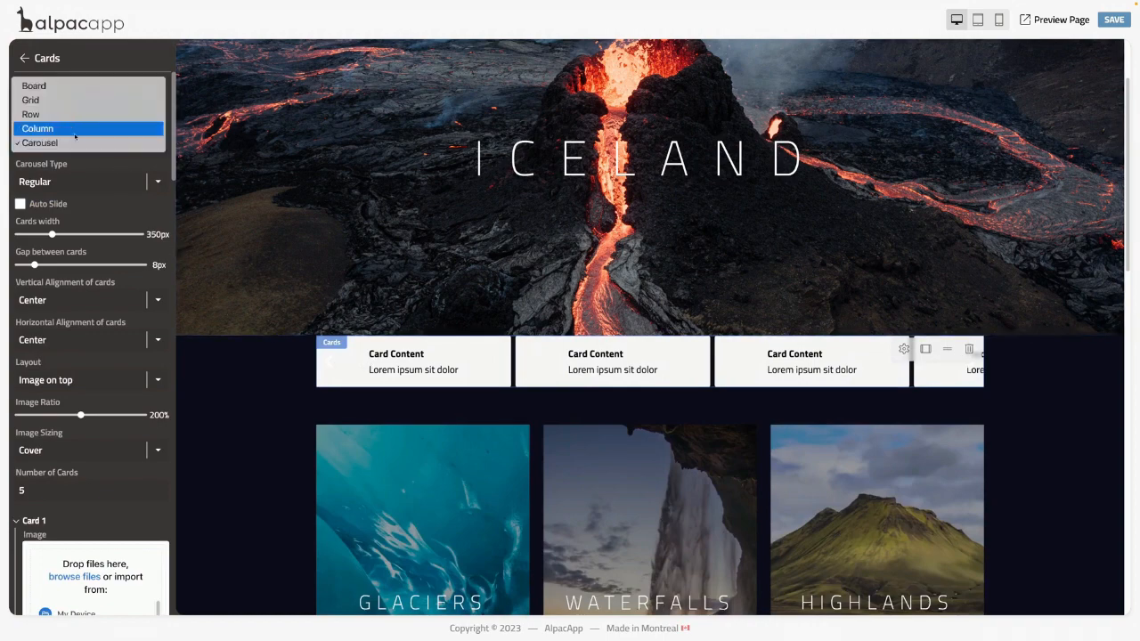
pyautogui.click(70, 115)
# Step: Set the Cards block's mode to Column
pyautogui.click(71, 142)
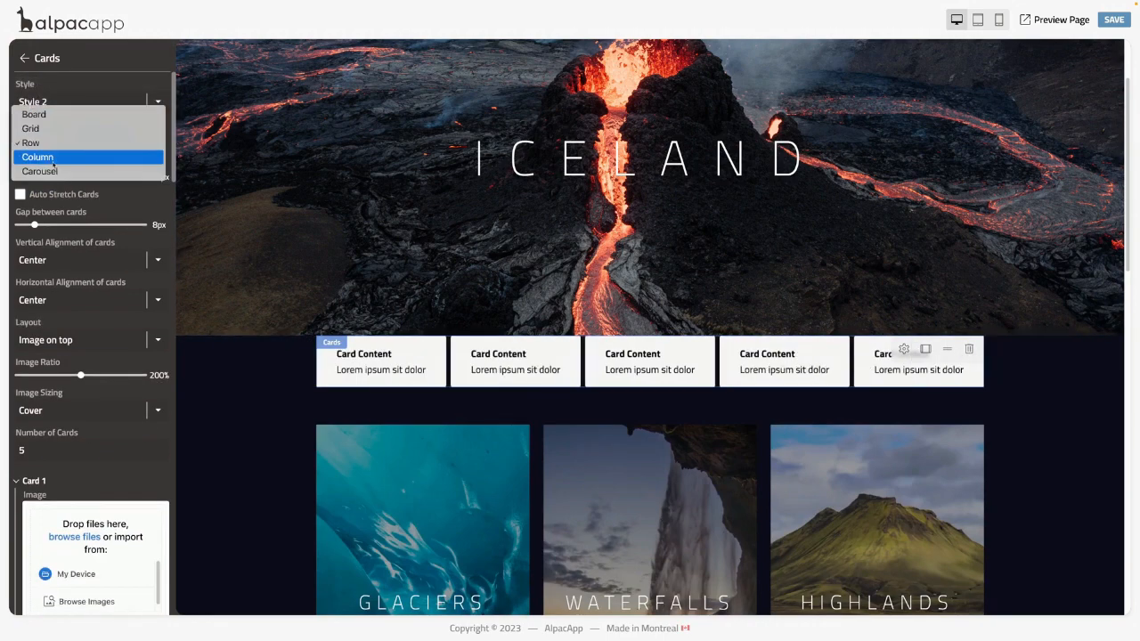
pyautogui.click(71, 154)
pyautogui.scroll(-1, 674, 459)
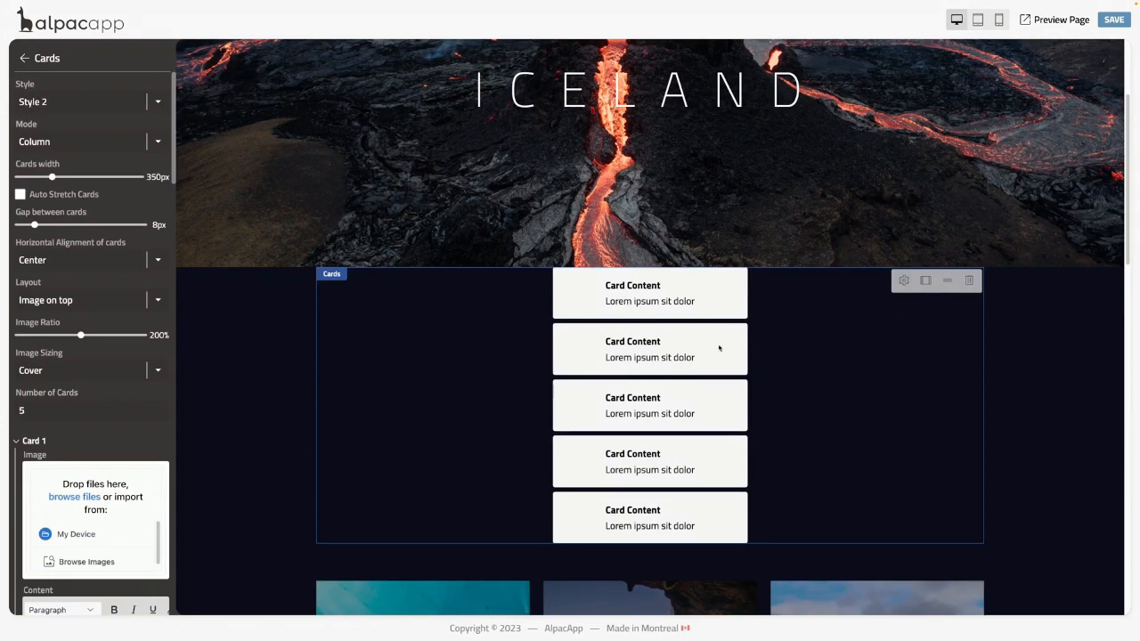
# Step: Use the Click Customizer on Cards - Card (Style #2) to set the default background to a semi-transparent red of about RGB 200, 30, 30
pyautogui.click(28, 60)
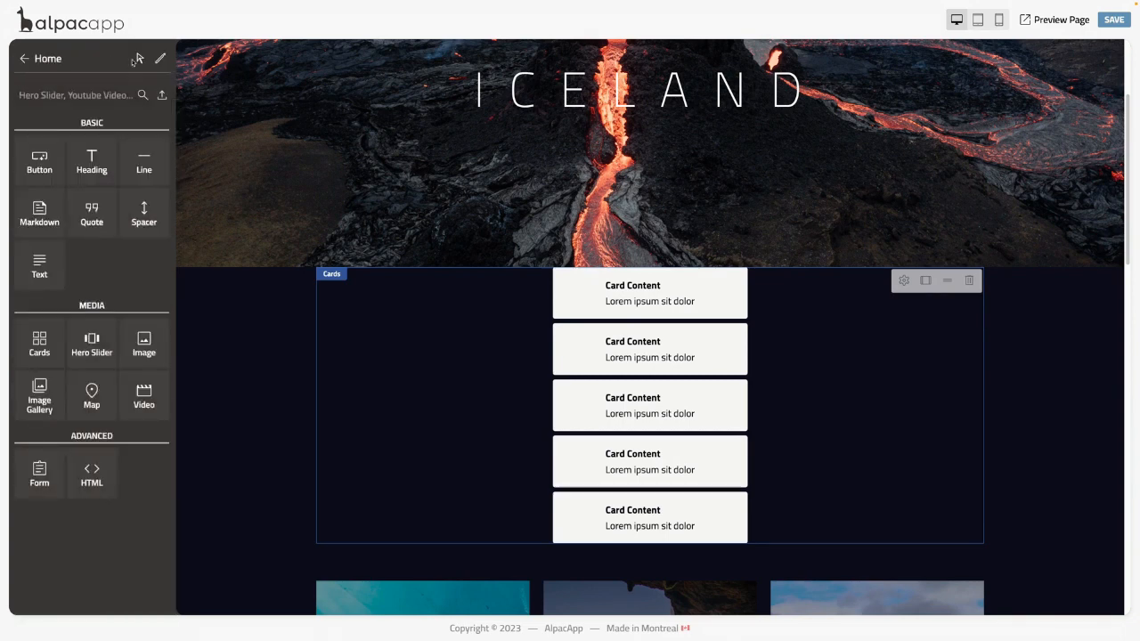
pyautogui.click(140, 59)
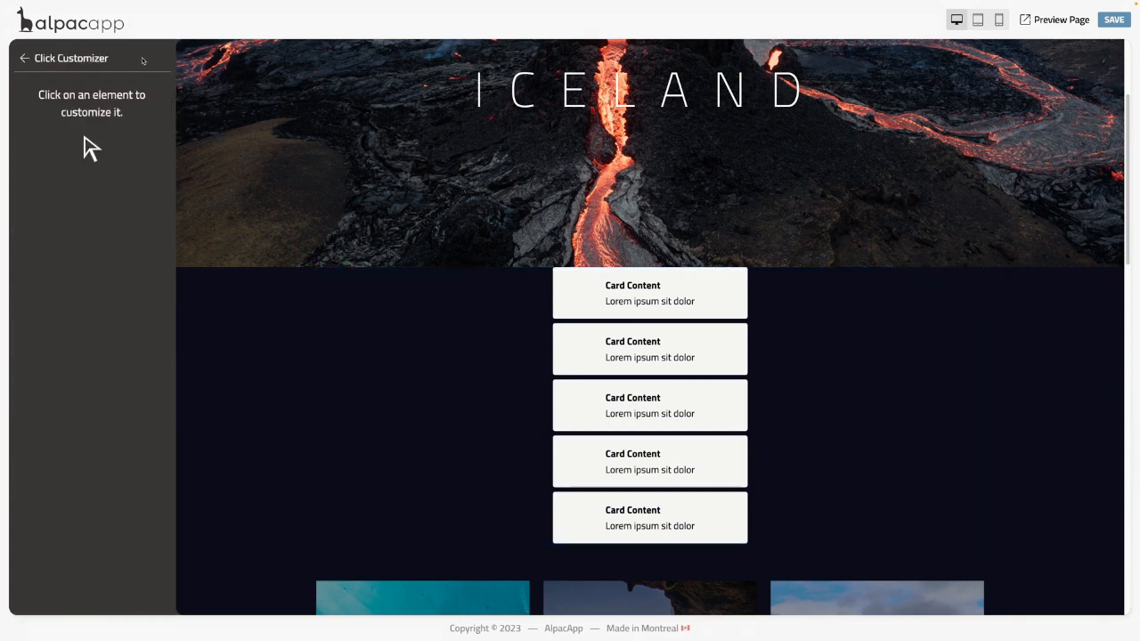
pyautogui.click(584, 289)
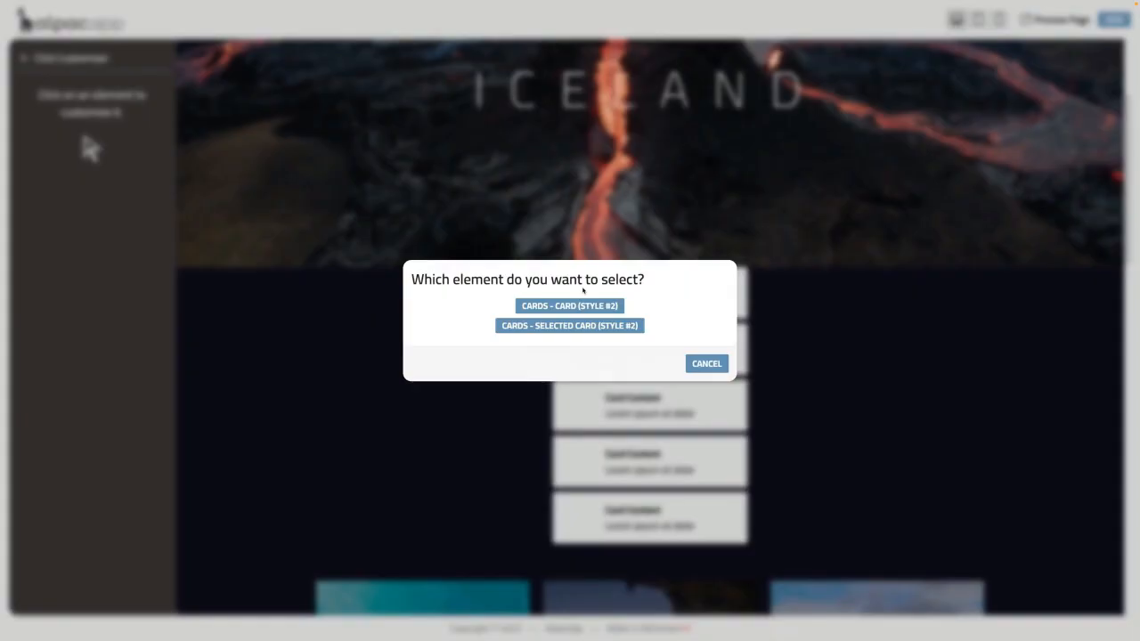
pyautogui.click(585, 312)
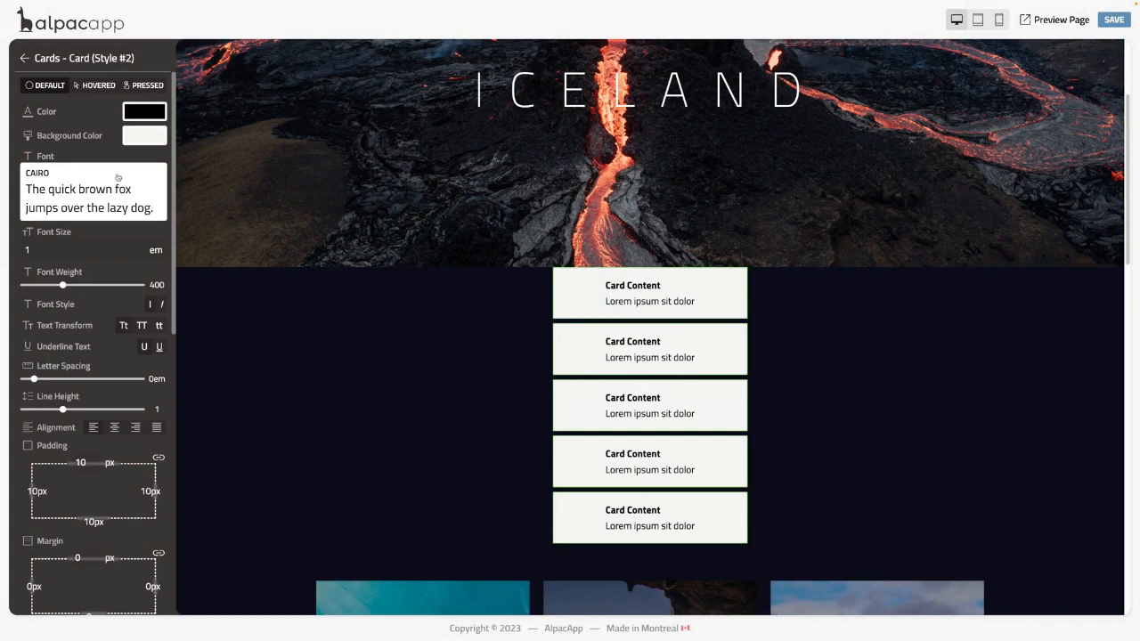
pyautogui.click(144, 137)
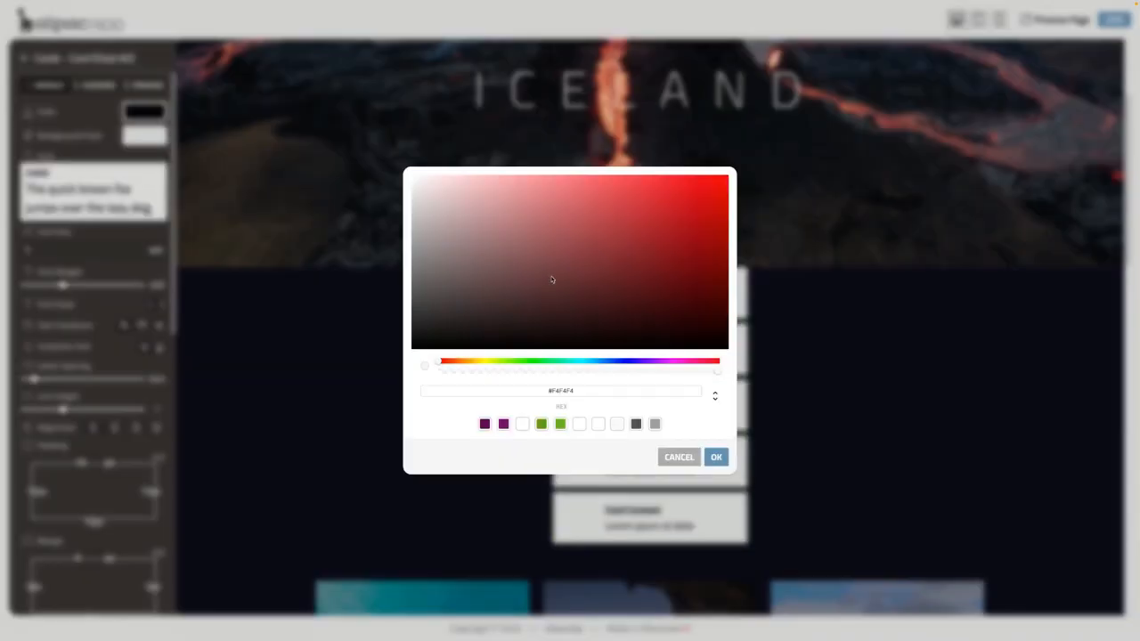
pyautogui.moveTo(665, 217); pyautogui.dragTo(680, 212)
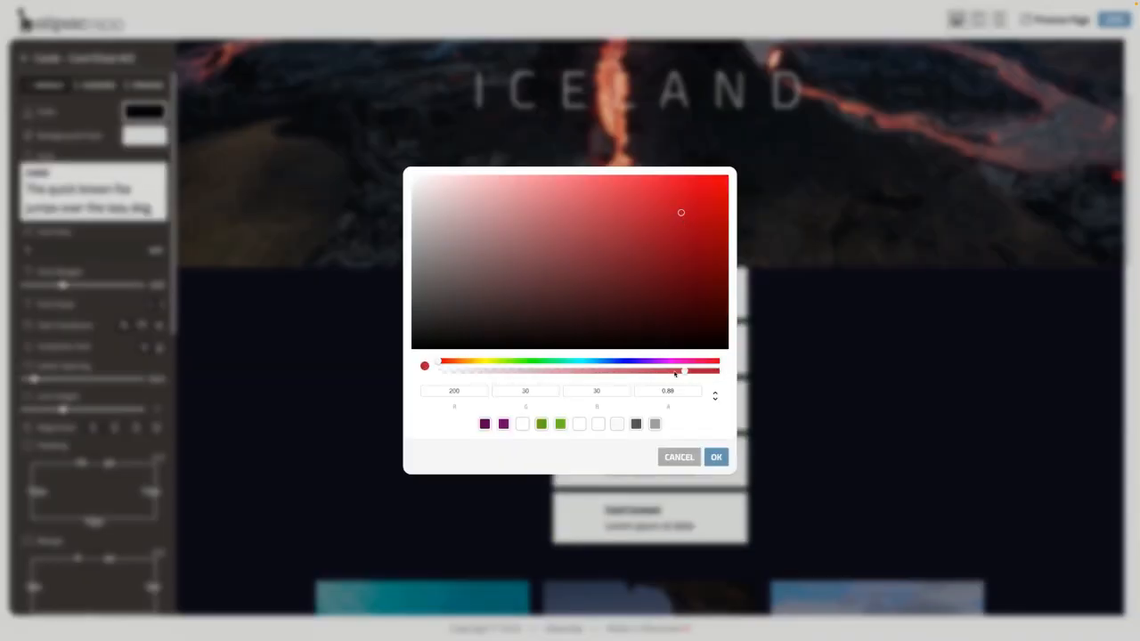
pyautogui.click(716, 457)
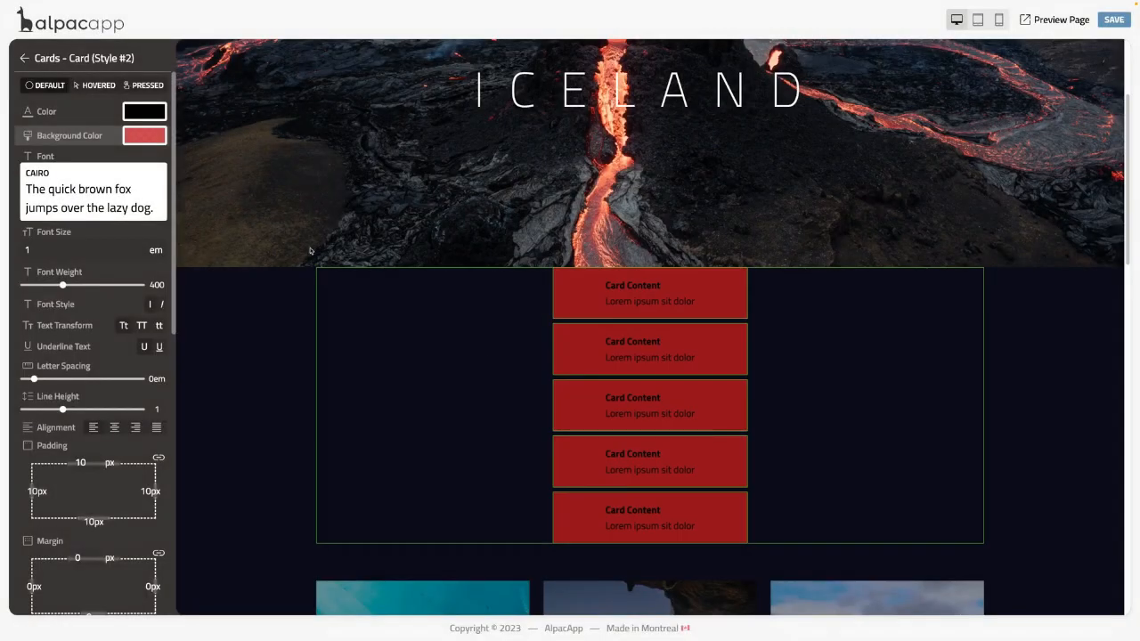
# Step: Set the cards' default text color to white and their font to Playfair Display
pyautogui.click(132, 114)
pyautogui.moveTo(652, 276); pyautogui.dragTo(406, 172)
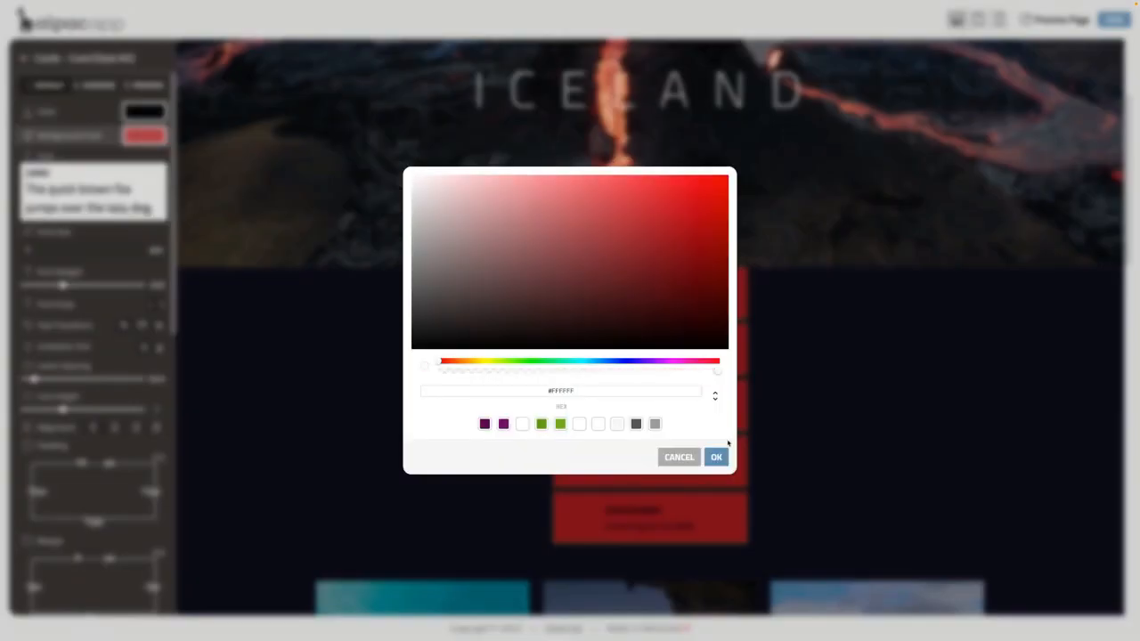
pyautogui.click(716, 457)
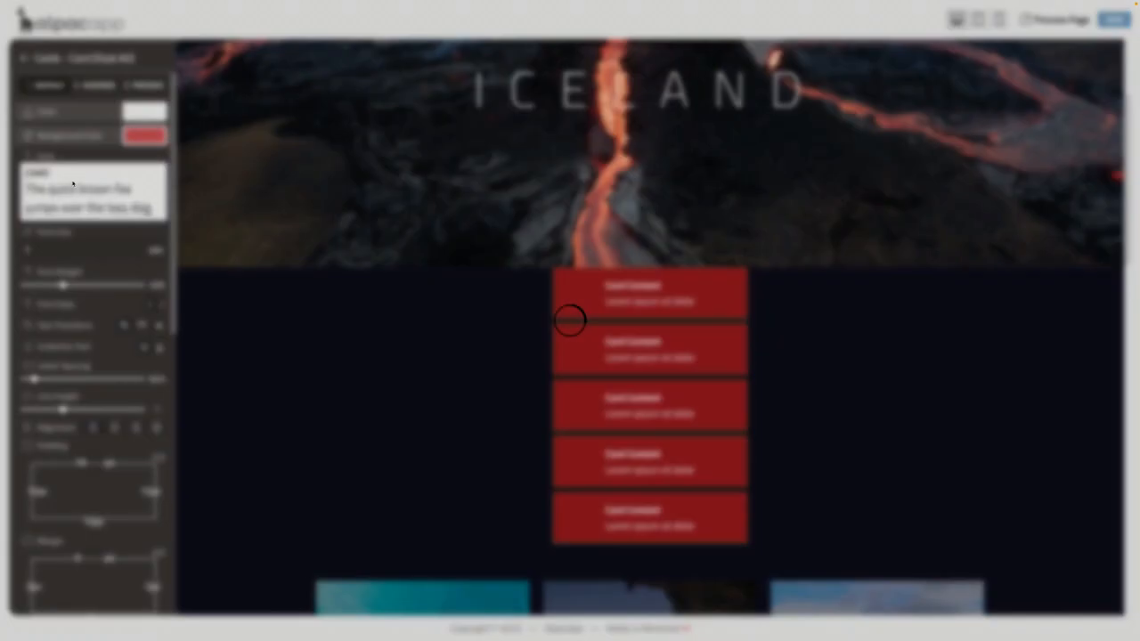
pyautogui.click(73, 183)
pyautogui.scroll(-5, 369, 324)
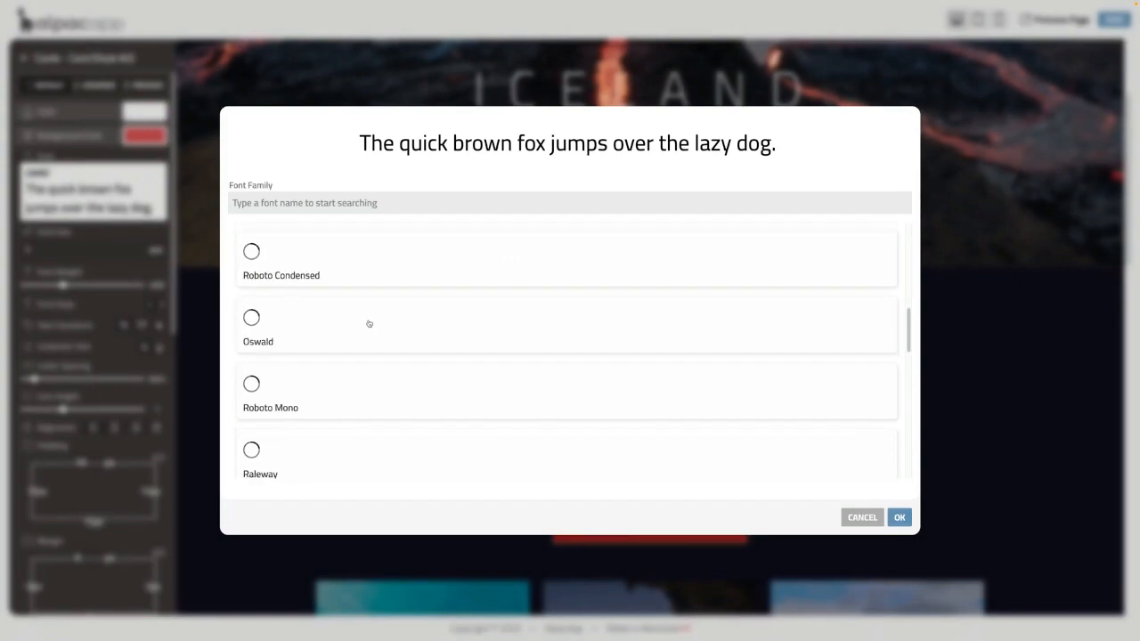
pyautogui.click(897, 519)
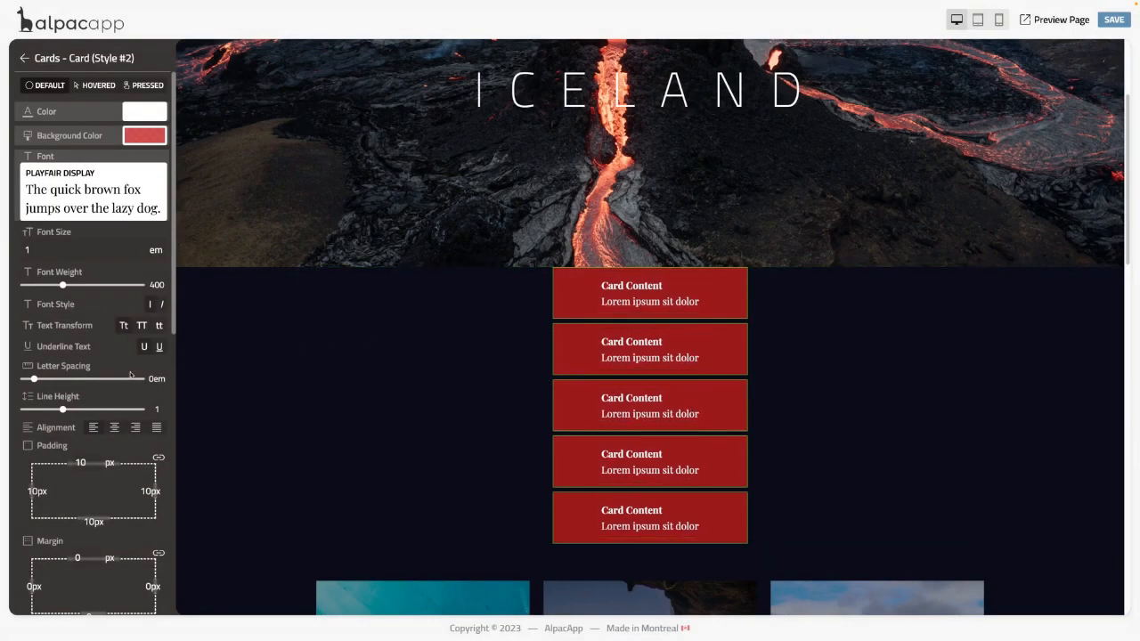
# Step: Increase the cards' default border radius until their ends are fully rounded
pyautogui.scroll(-10, 130, 375)
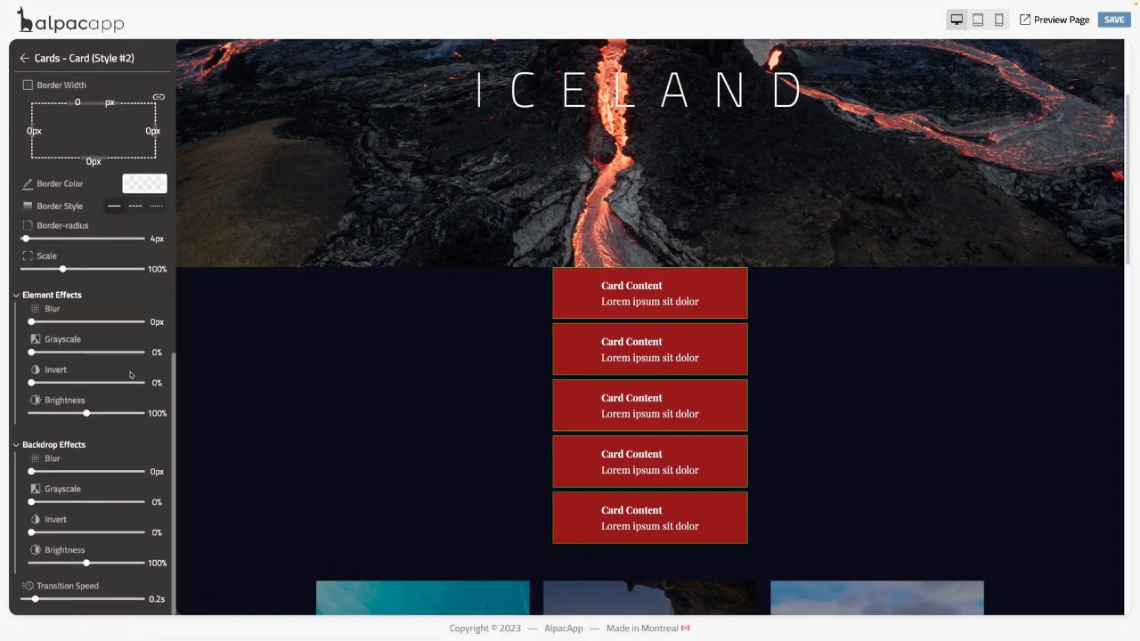
pyautogui.scroll(8, 130, 375)
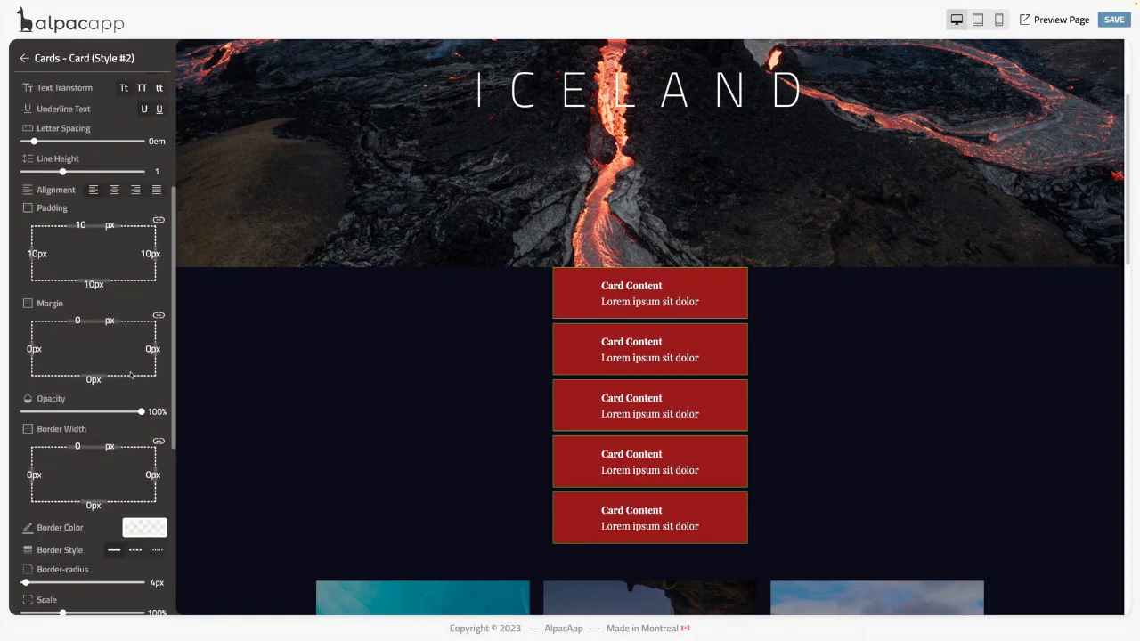
pyautogui.scroll(-3, 130, 375)
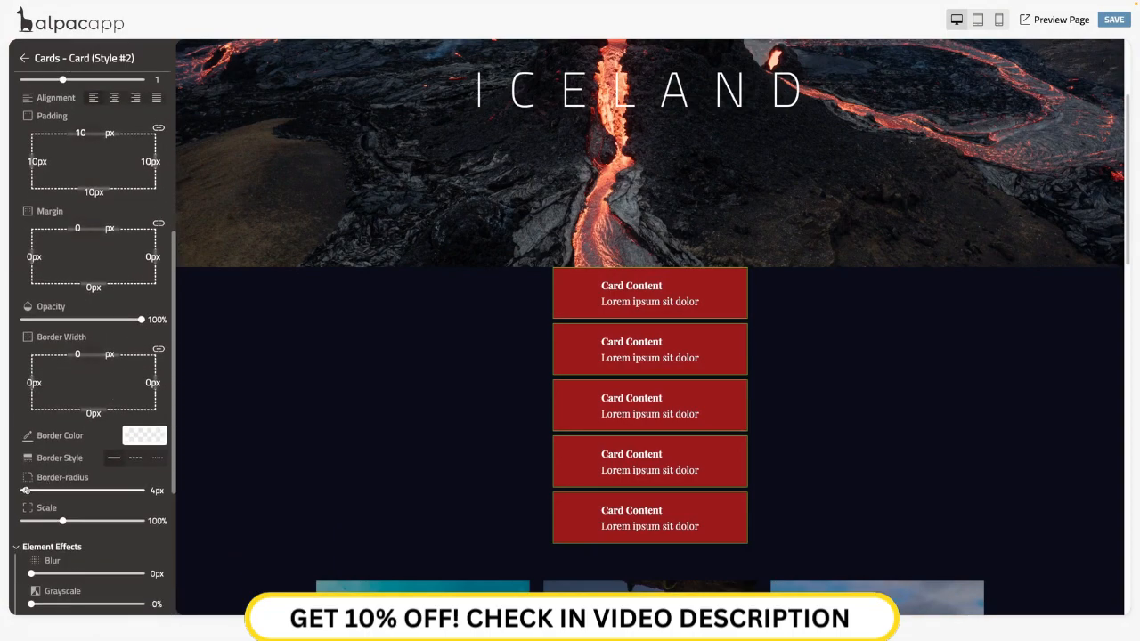
pyautogui.moveTo(25, 490); pyautogui.dragTo(62, 490)
# Step: Set the scale of the cards' hovered state to 125%
pyautogui.scroll(4, 54, 392)
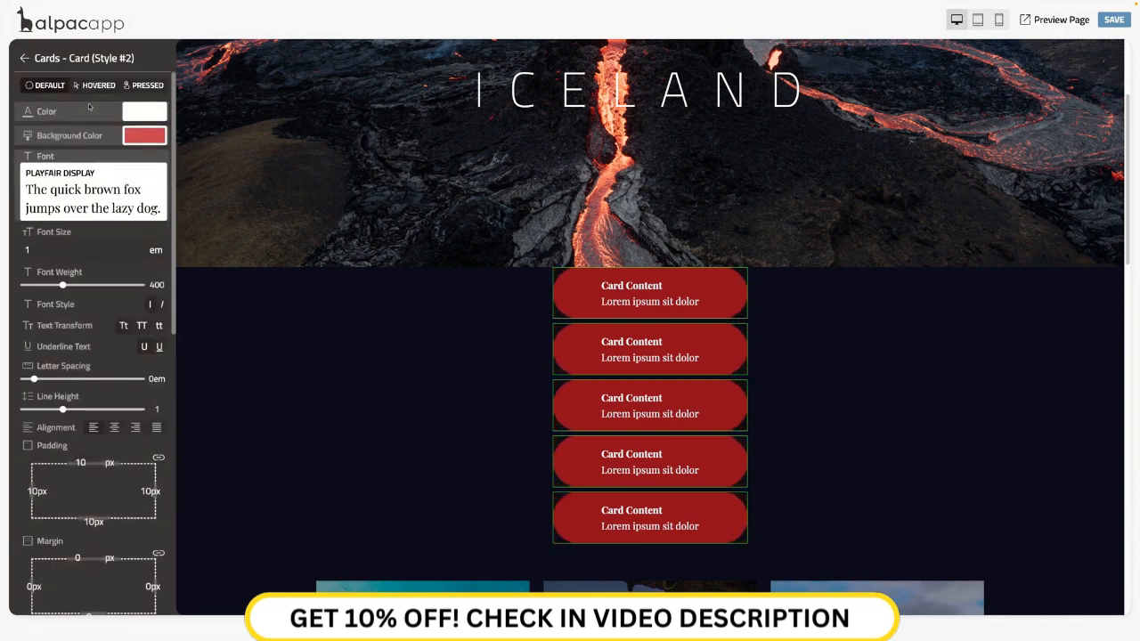
pyautogui.click(97, 86)
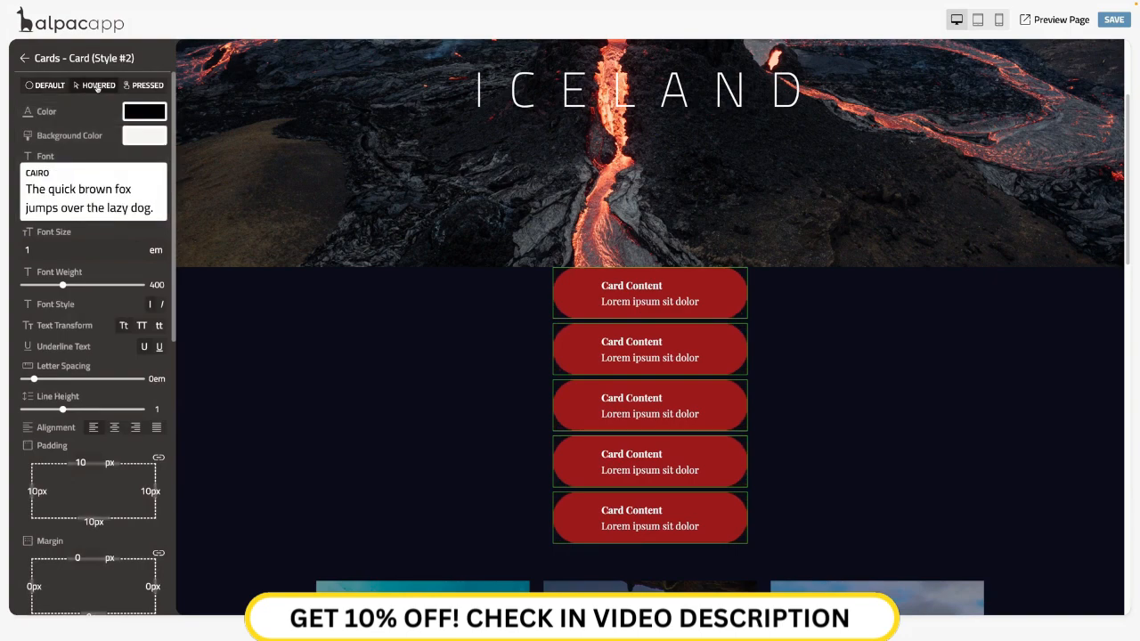
pyautogui.scroll(-7, 109, 227)
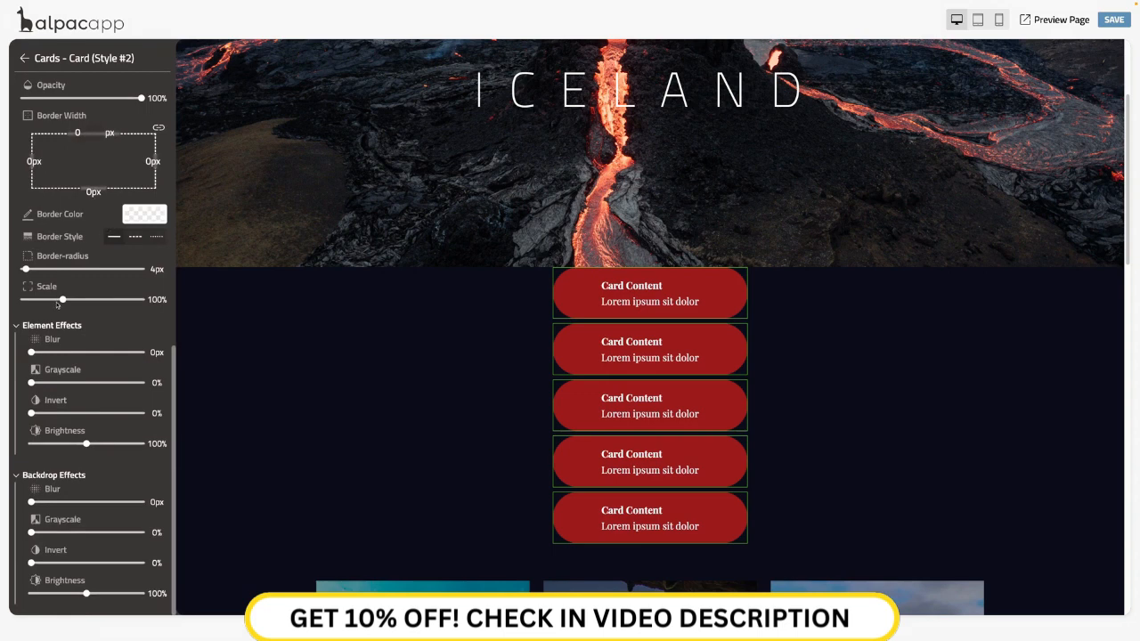
pyautogui.moveTo(62, 301); pyautogui.dragTo(73, 300)
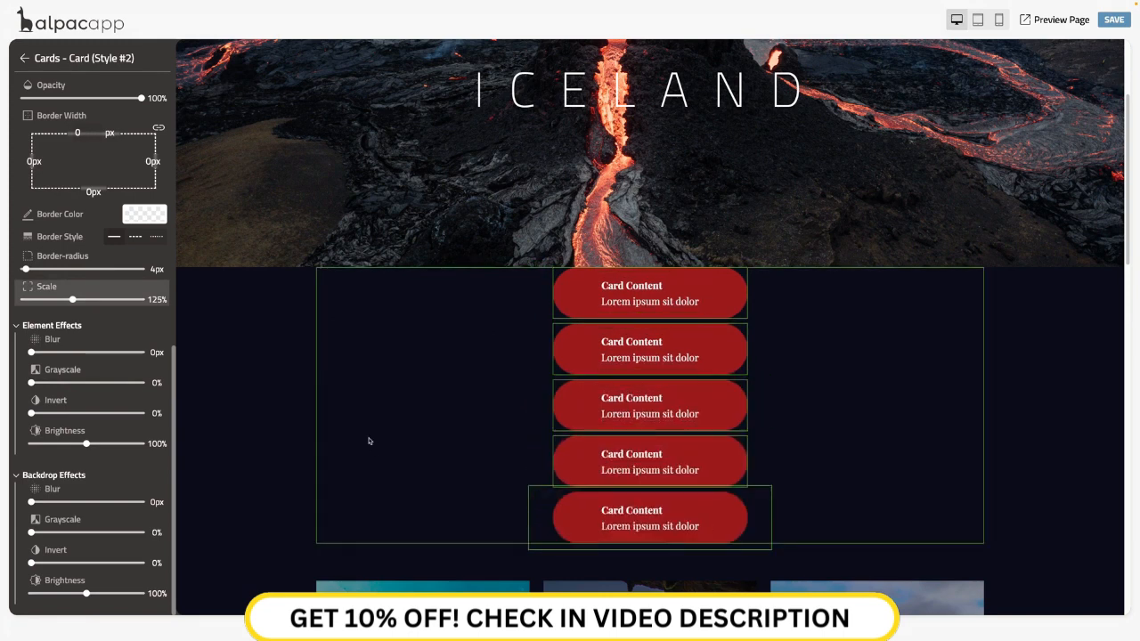
# Step: Leave the card customization and examine the site-wide color and typography options in the Design settings
pyautogui.click(24, 59)
pyautogui.click(24, 58)
pyautogui.click(24, 56)
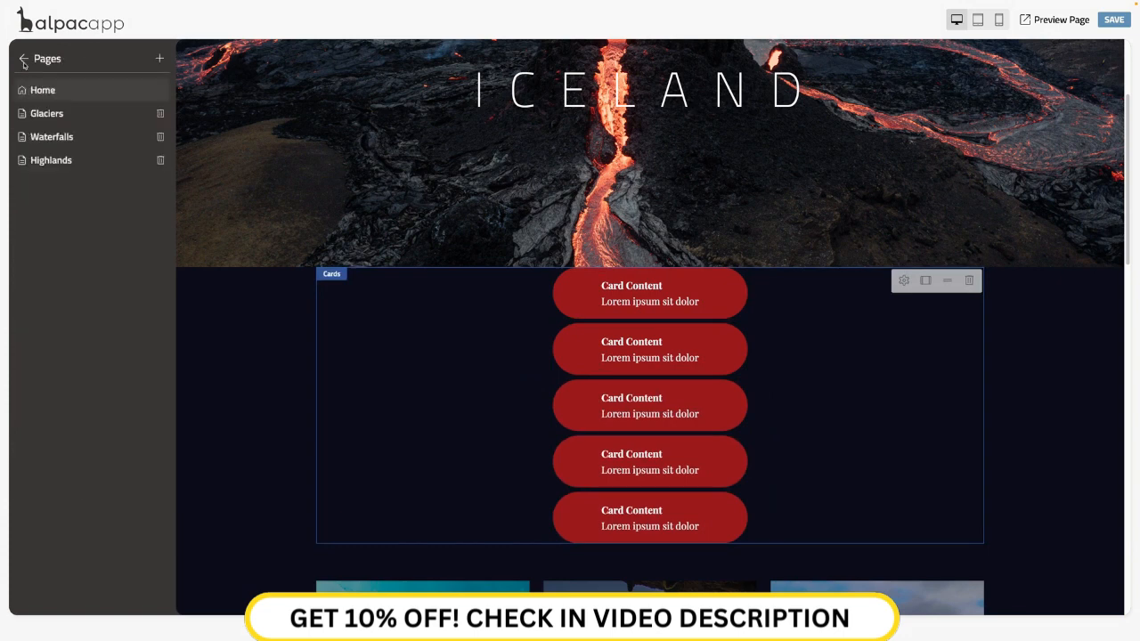
pyautogui.click(24, 55)
pyautogui.click(96, 148)
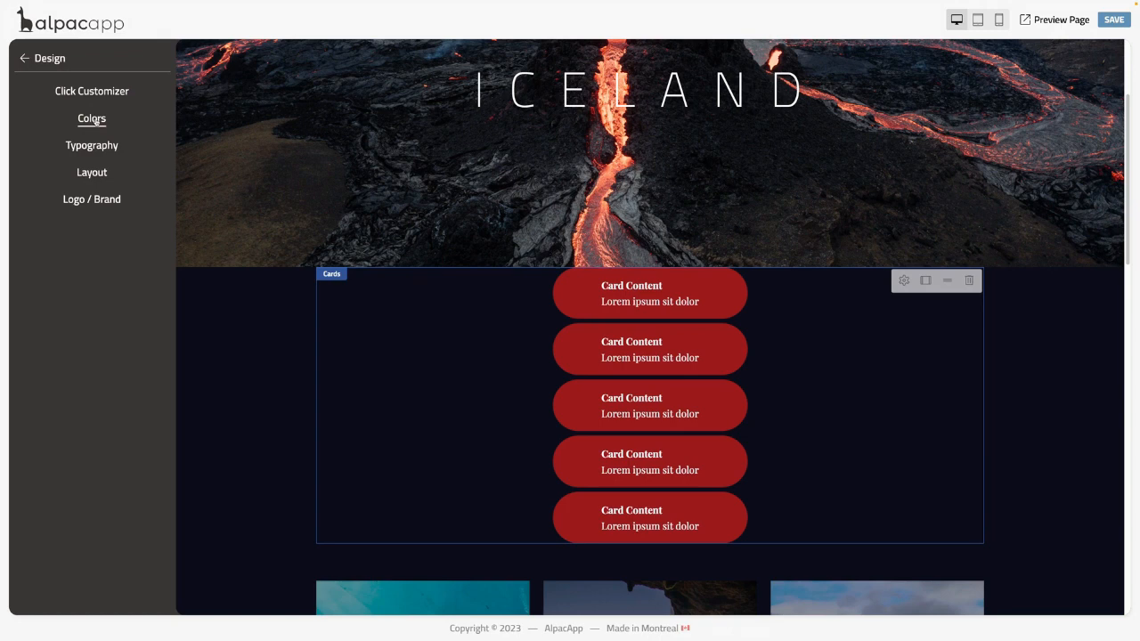
pyautogui.click(93, 119)
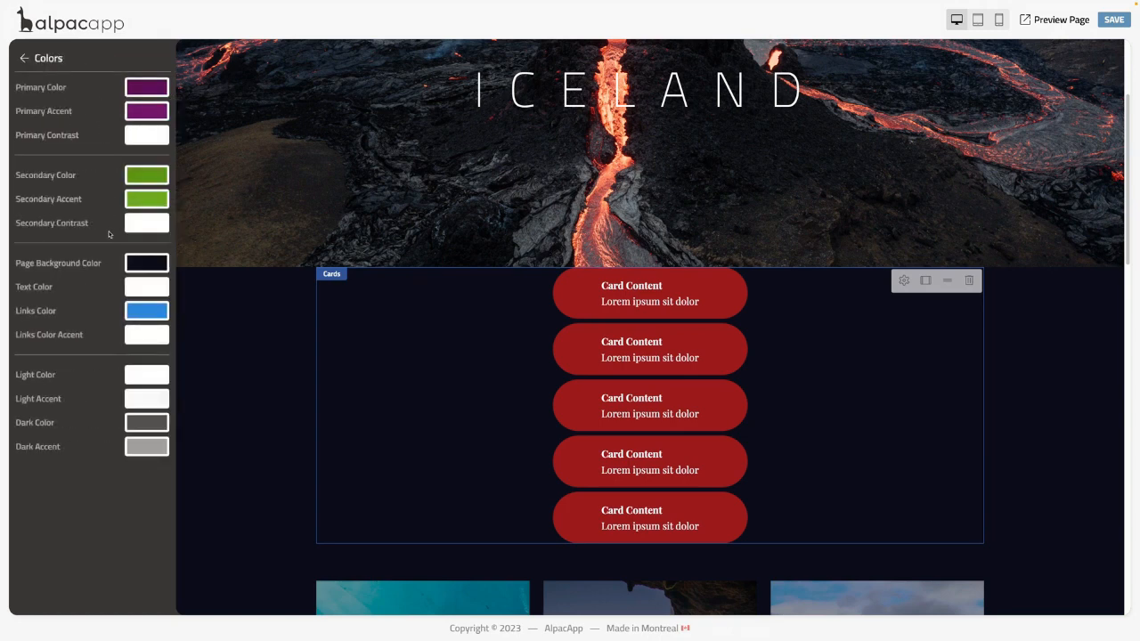
pyautogui.click(24, 58)
pyautogui.click(91, 146)
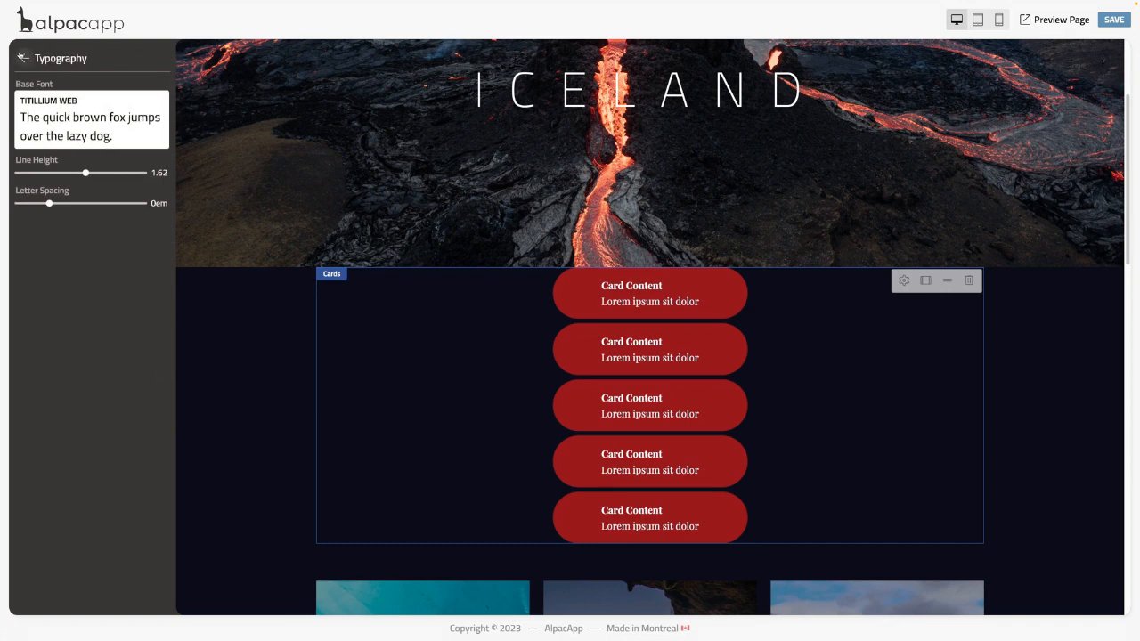
pyautogui.click(24, 58)
# Step: In the site's layout settings, set the narrow page width to 1000px and enable the sticky header
pyautogui.click(86, 172)
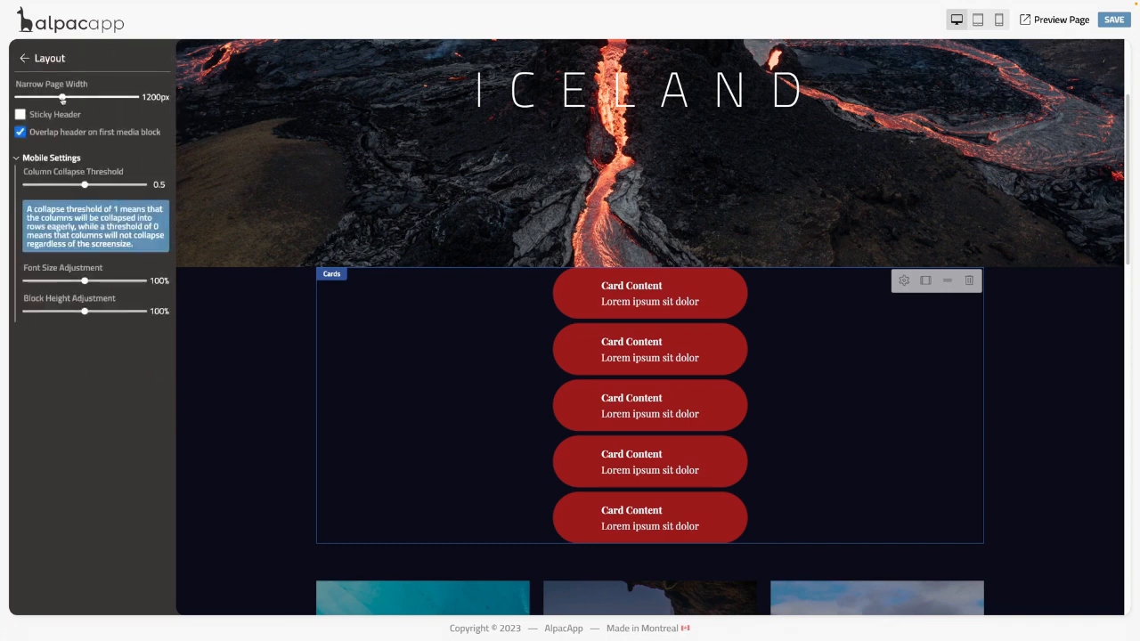
pyautogui.moveTo(63, 96)
pyautogui.mouseDown()
pyautogui.moveTo(23, 97)
pyautogui.moveTo(48, 97)
pyautogui.mouseUp()
pyautogui.scroll(-5, 369, 219)
pyautogui.scroll(-5, 371, 219)
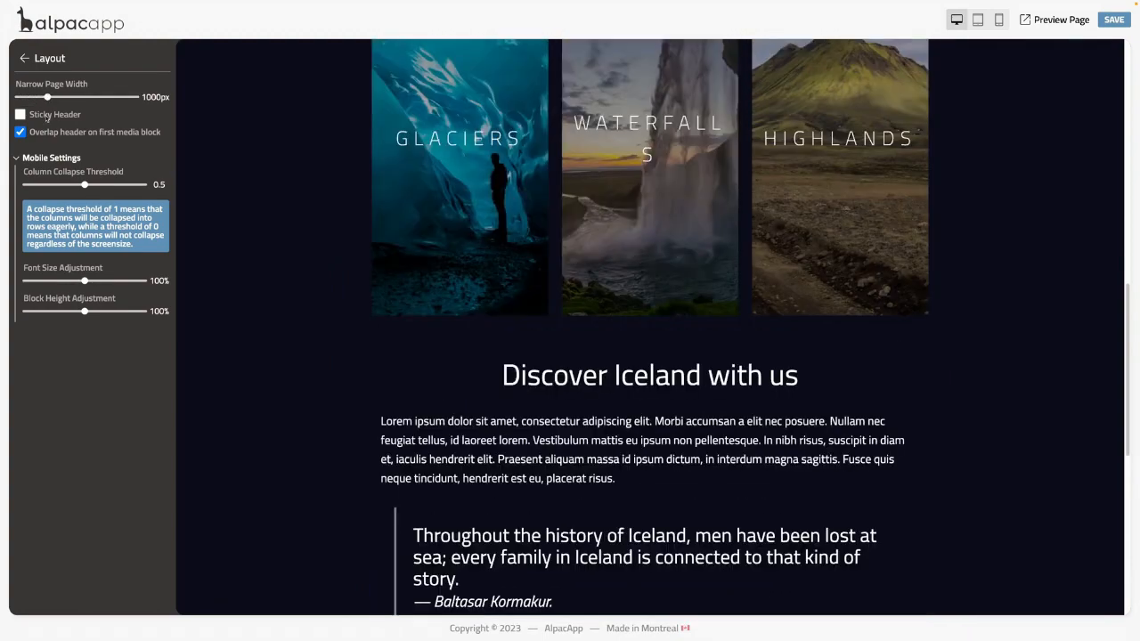
pyautogui.click(45, 116)
pyautogui.scroll(10, 196, 145)
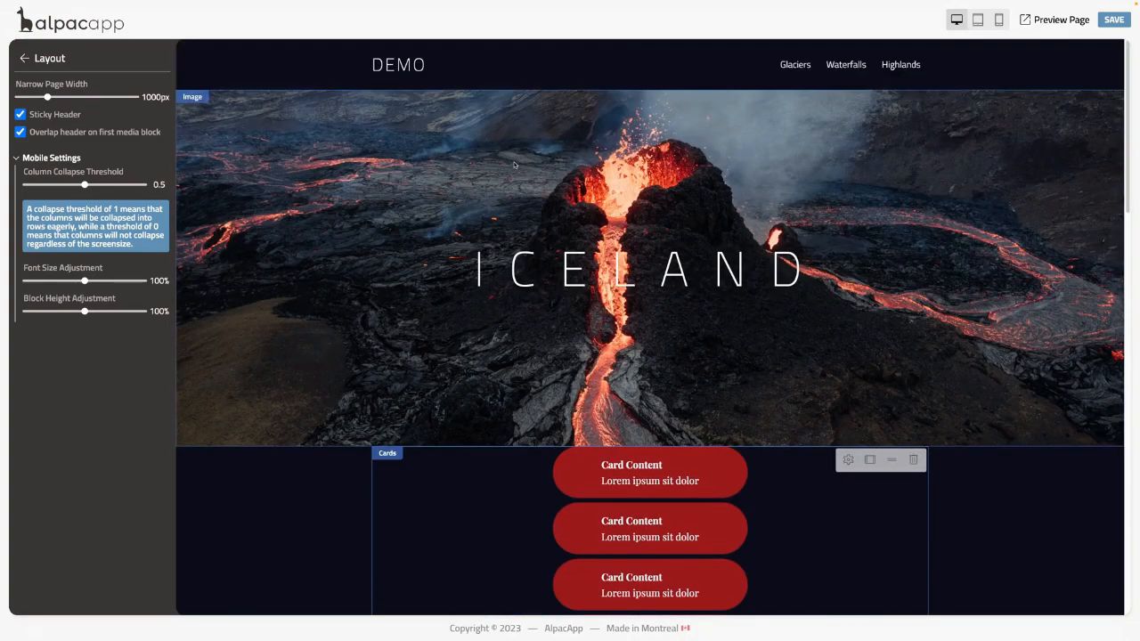
# Step: Save the site and preview the Home page, checking the sticky header along its length
pyautogui.click(1105, 21)
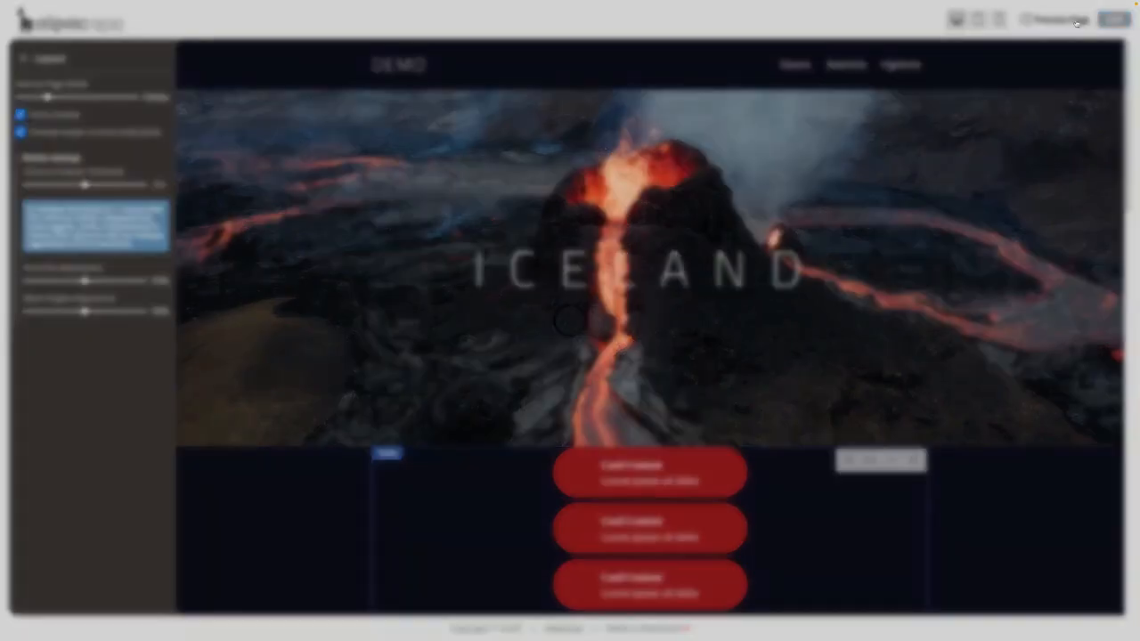
pyautogui.click(1042, 23)
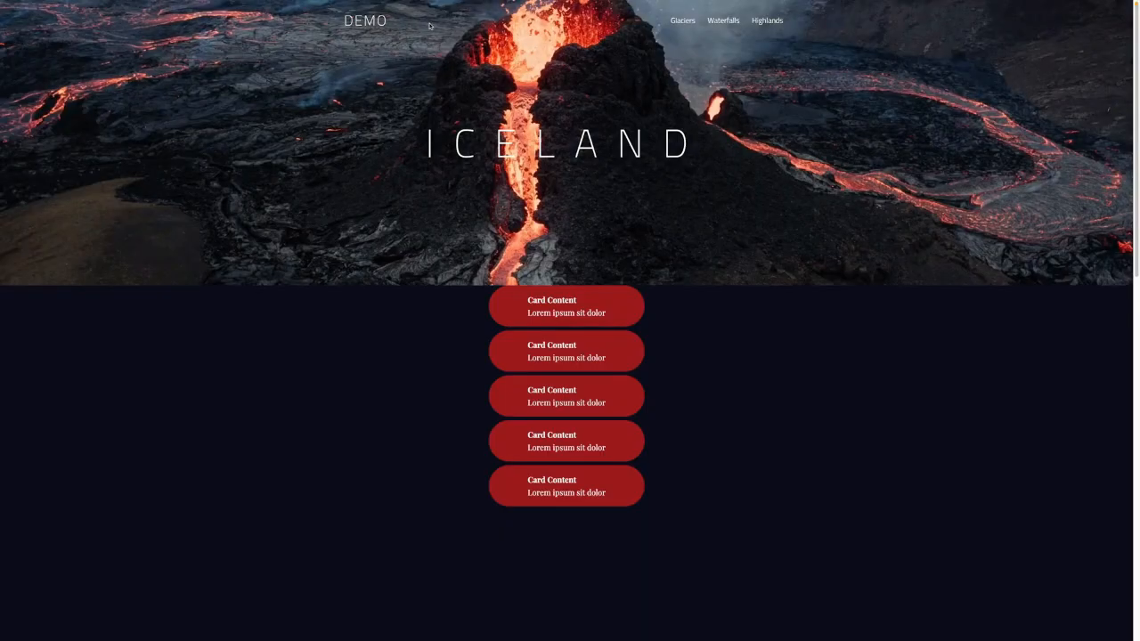
pyautogui.scroll(-5, 485, 106)
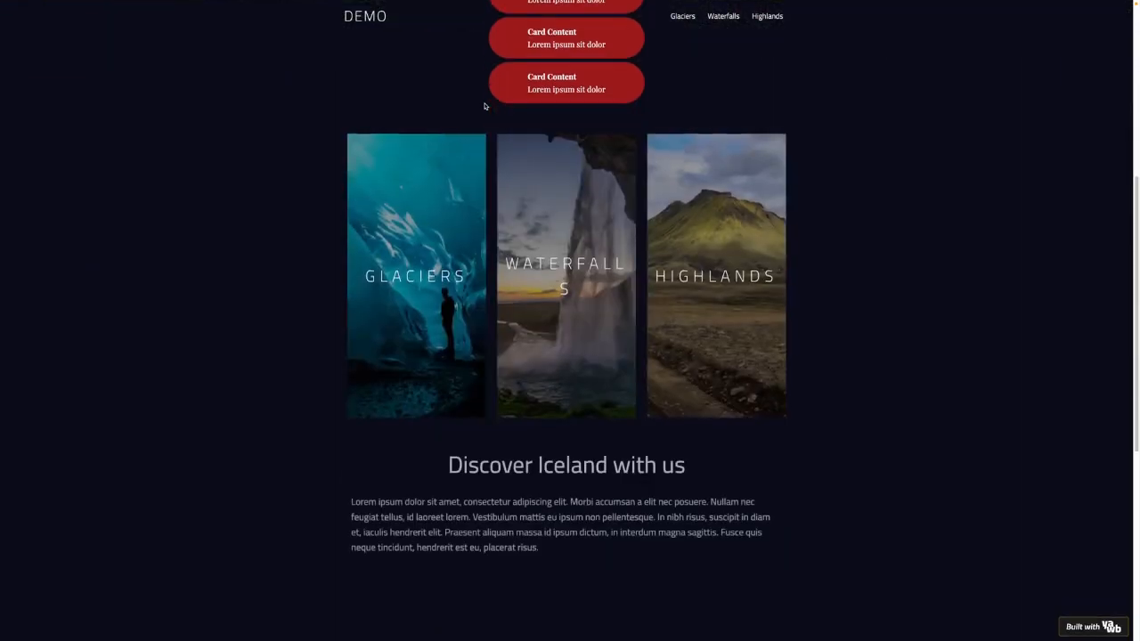
pyautogui.scroll(-1, 486, 106)
pyautogui.scroll(6, 486, 106)
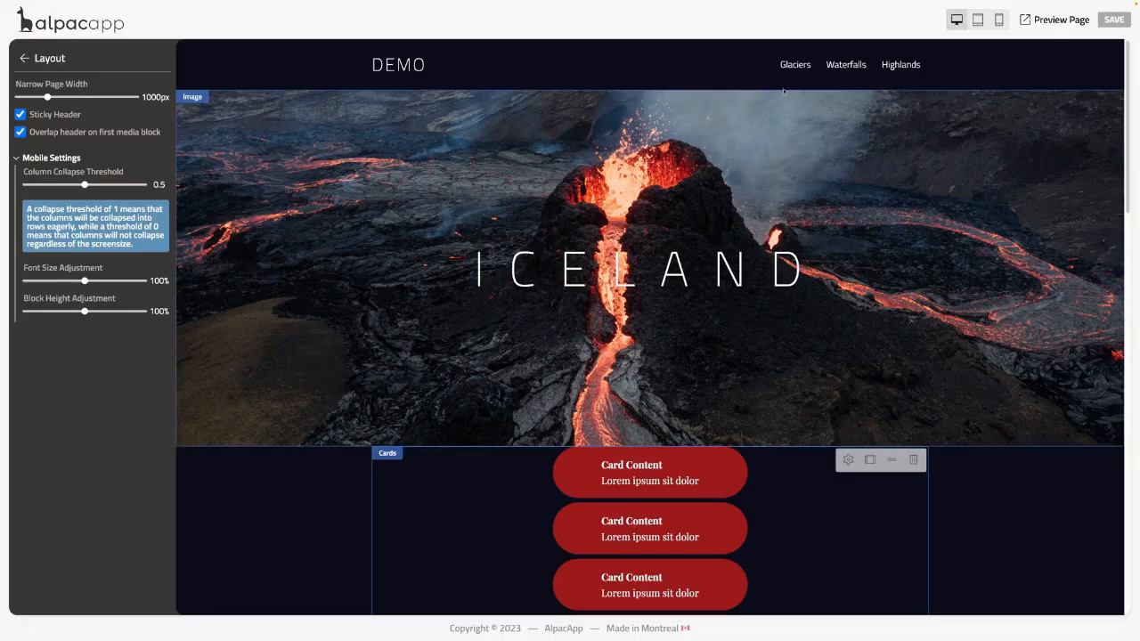
# Step: Preview the Home page to check the header overlapping the Iceland image, and return to the editor
pyautogui.click(1040, 25)
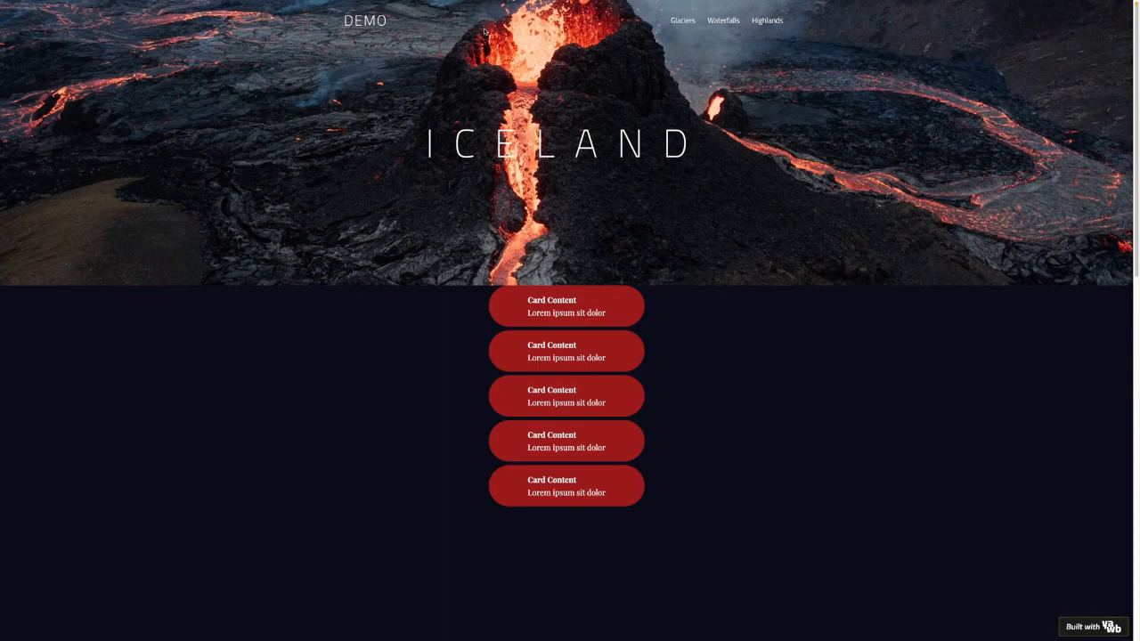
pyautogui.press('super+w')
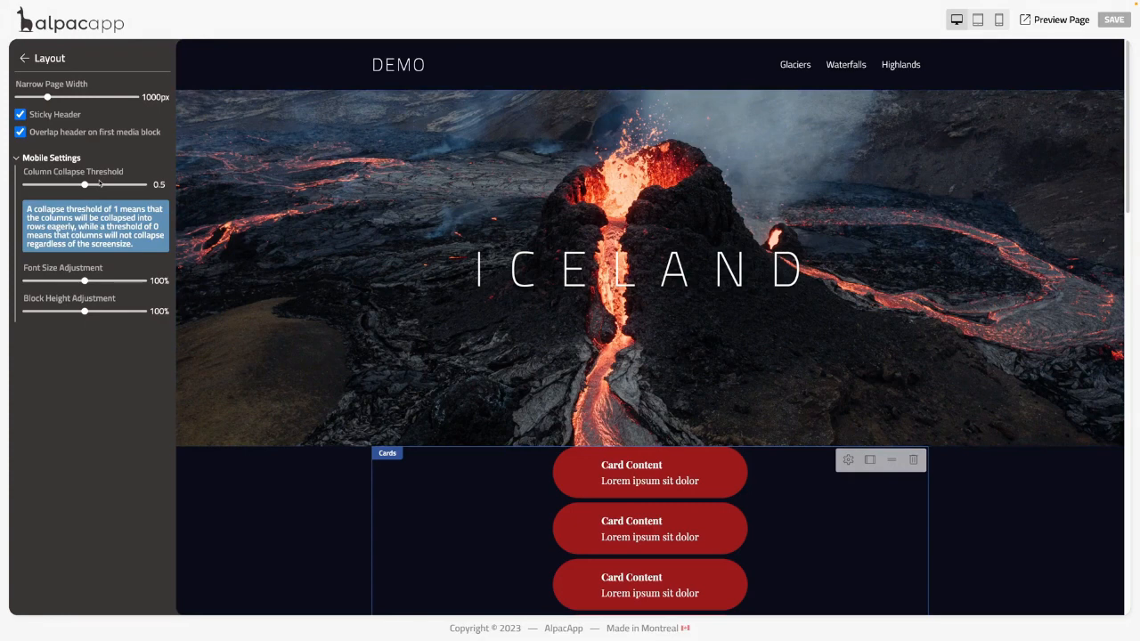
# Step: Add a Heading block beside the Iceland image on the Home page so the two form columns
pyautogui.click(25, 59)
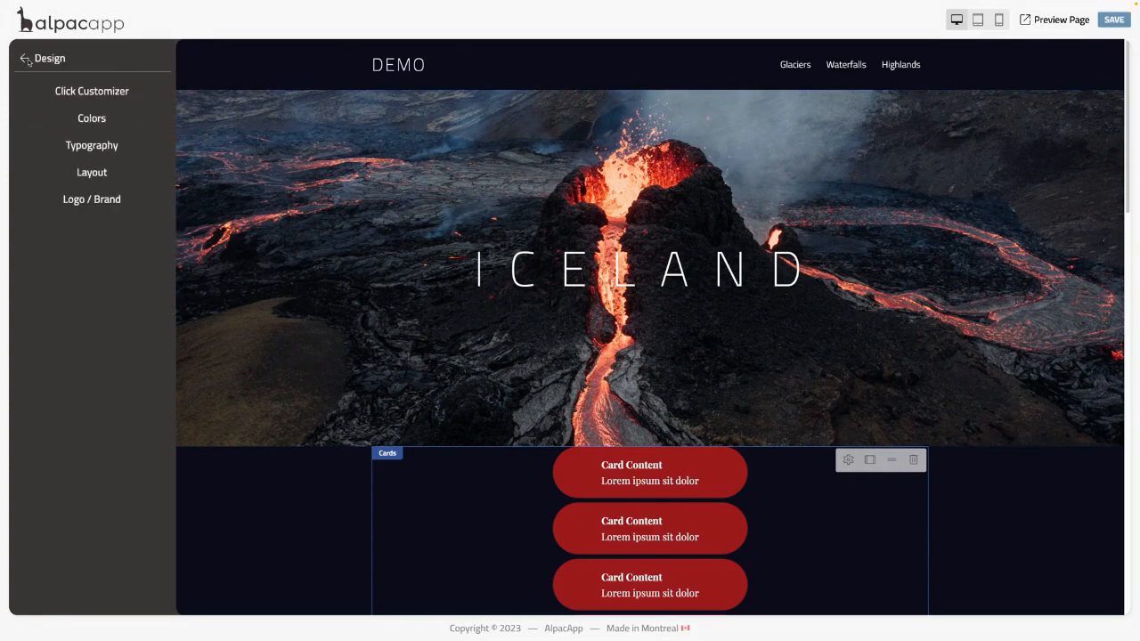
pyautogui.click(24, 59)
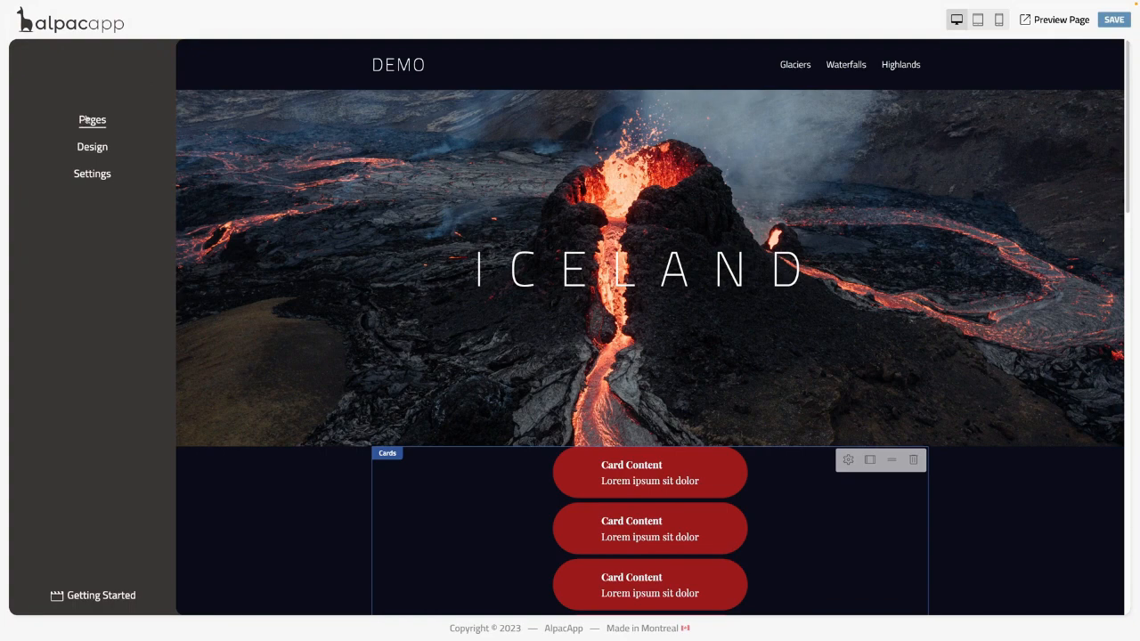
pyautogui.click(89, 117)
pyautogui.click(69, 90)
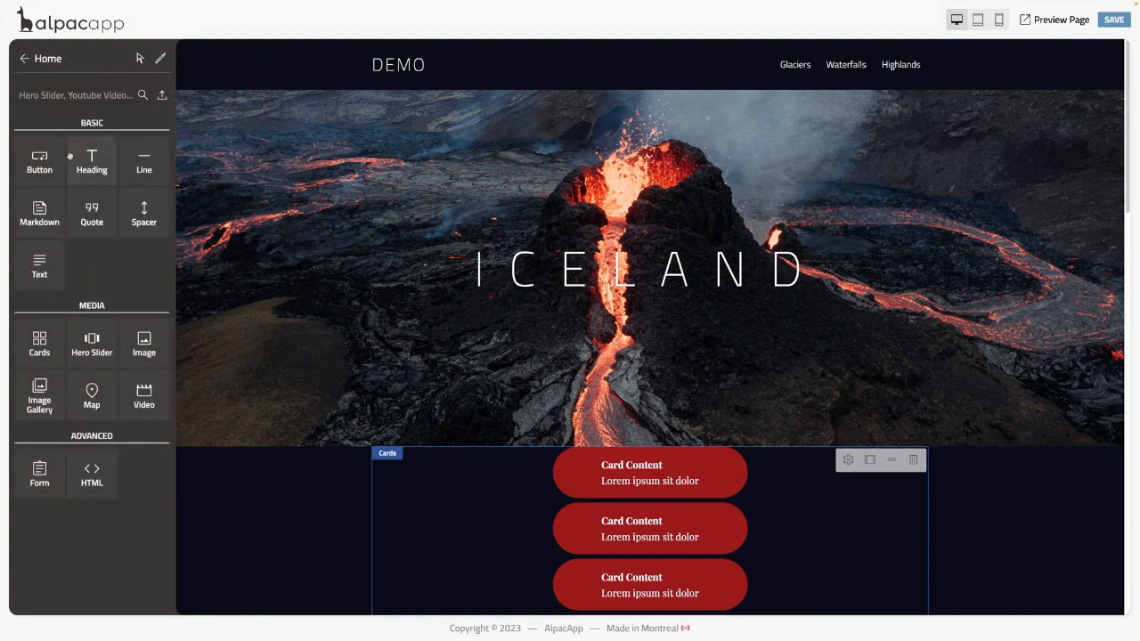
pyautogui.moveTo(81, 163); pyautogui.dragTo(1102, 251)
# Step: In the site's layout settings, try a column collapse threshold of 0 in the mobile view, and raise it to 0.89
pyautogui.click(24, 58)
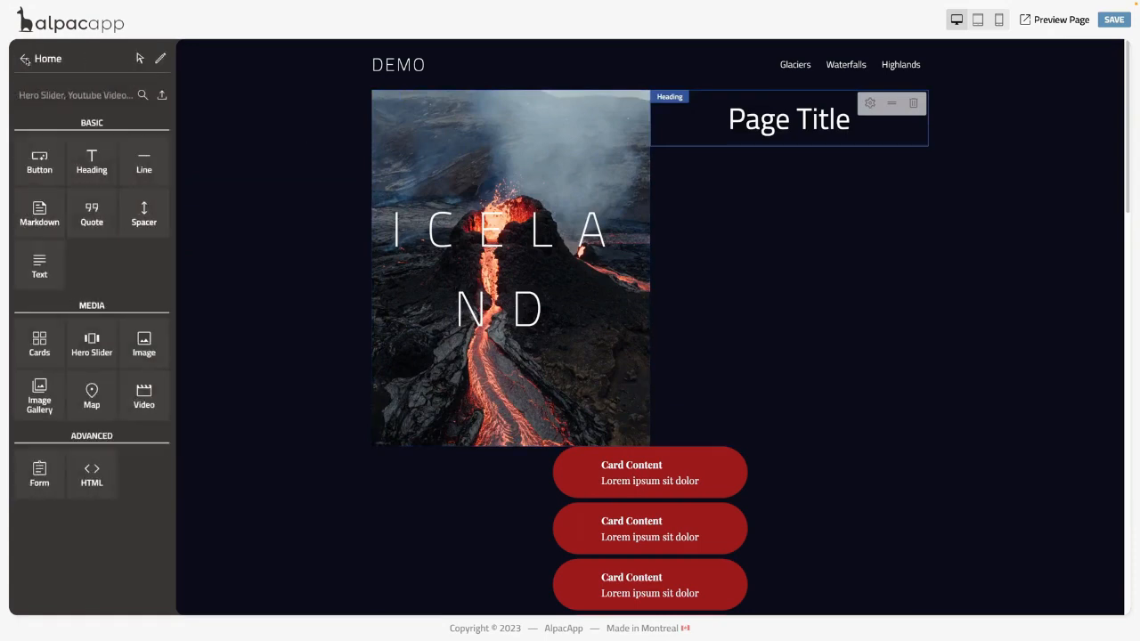
pyautogui.click(24, 57)
pyautogui.click(25, 58)
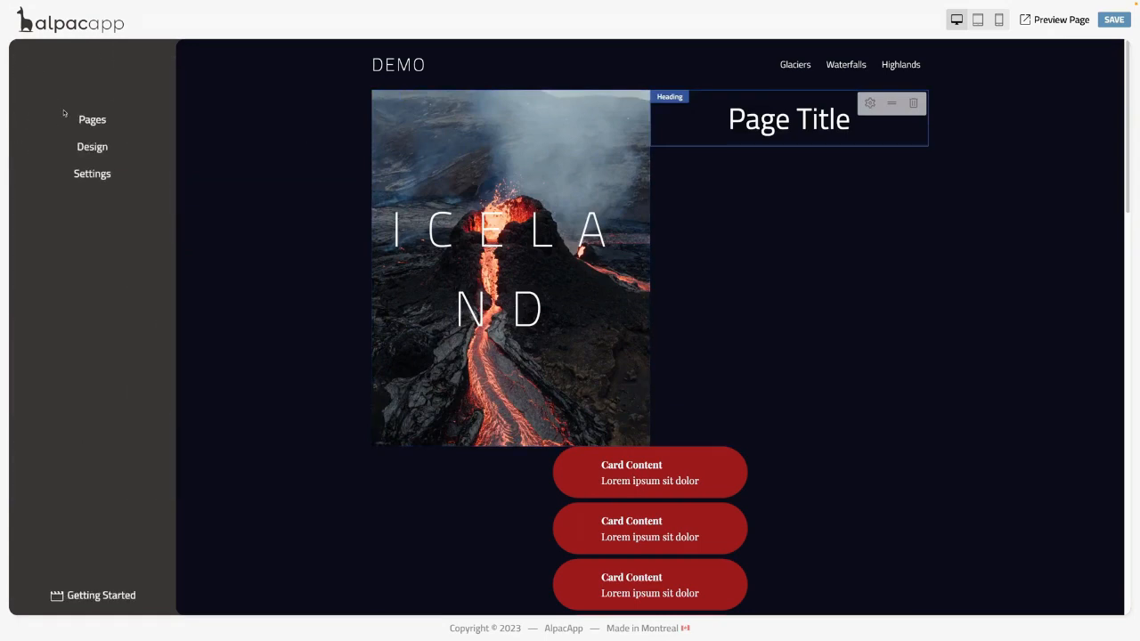
pyautogui.click(92, 148)
pyautogui.click(89, 170)
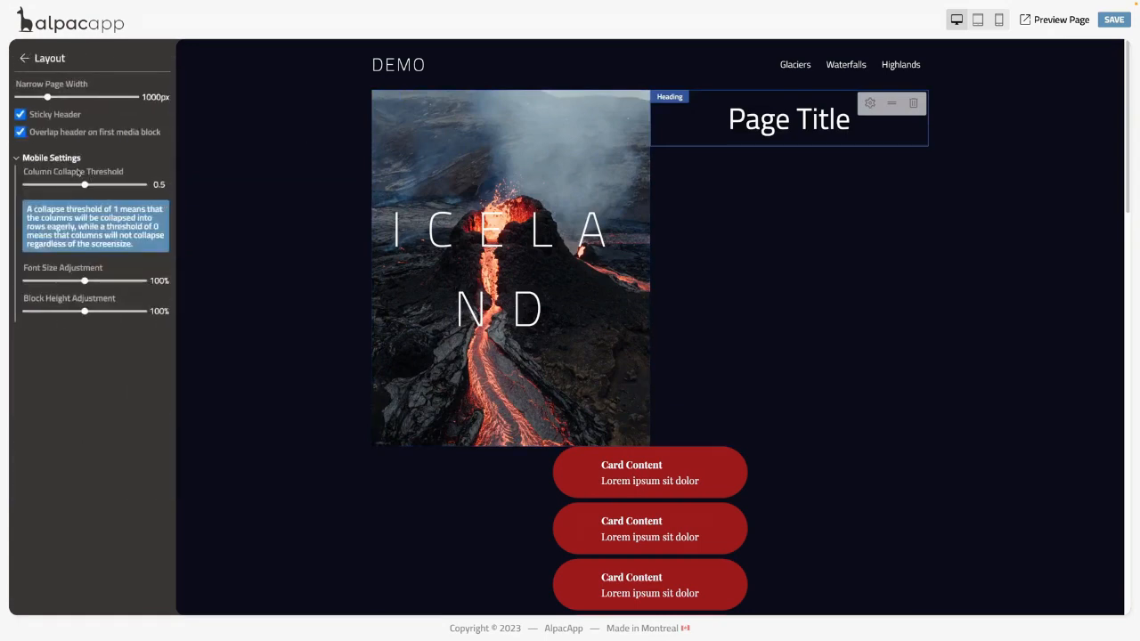
pyautogui.moveTo(83, 185); pyautogui.dragTo(25, 184)
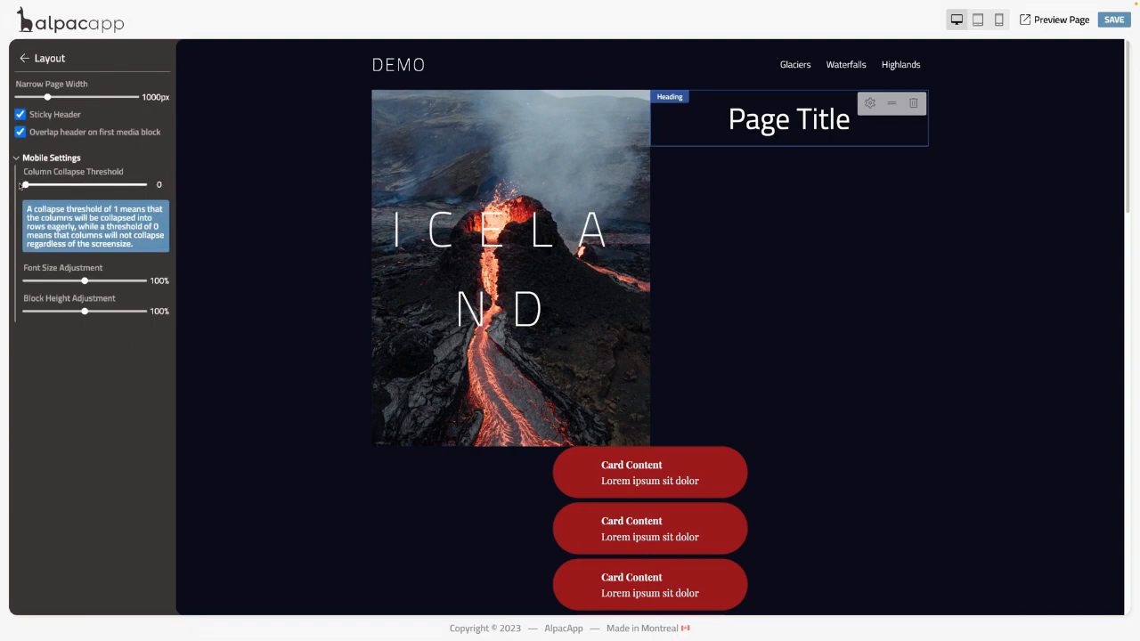
pyautogui.click(998, 20)
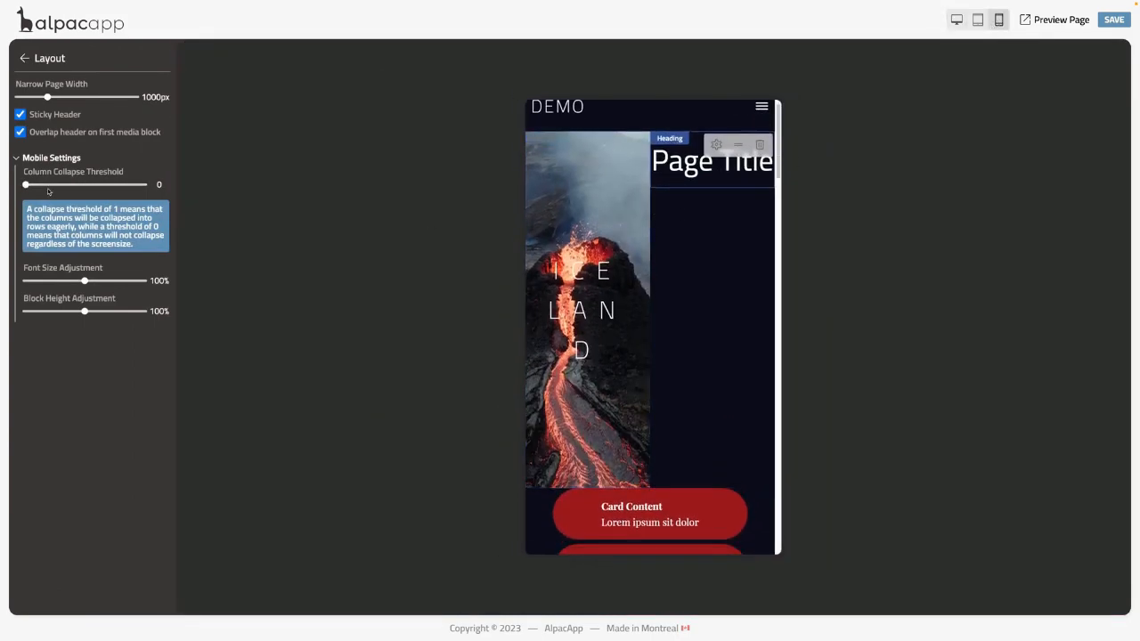
pyautogui.moveTo(26, 184); pyautogui.dragTo(132, 188)
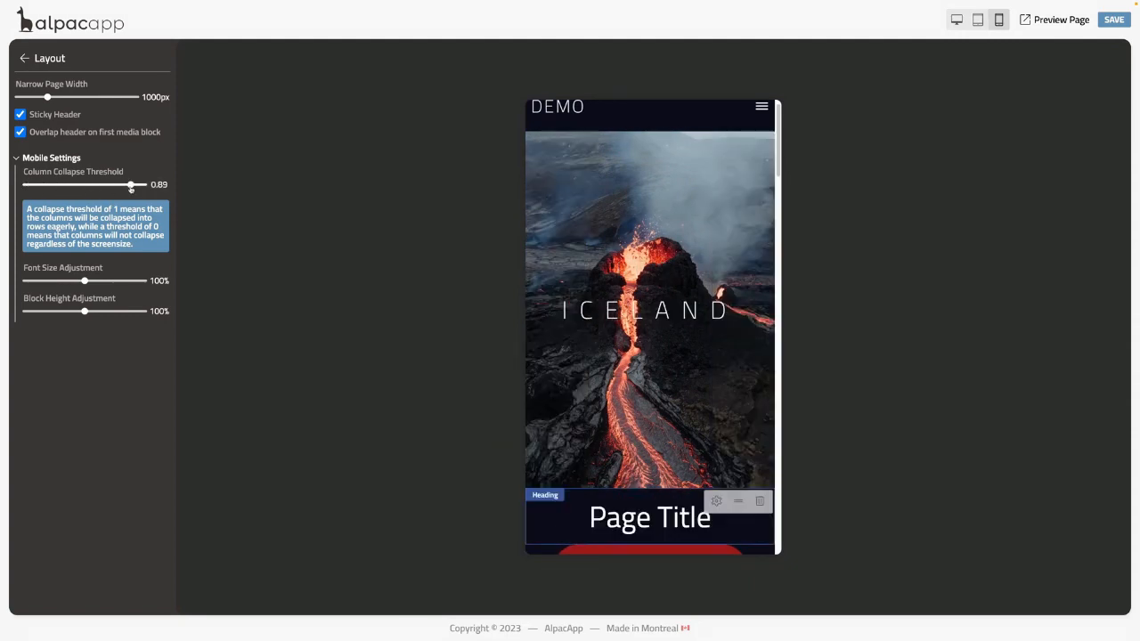
# Step: Return to the desktop view and delete the Page Title heading block beside the Iceland image
pyautogui.click(958, 20)
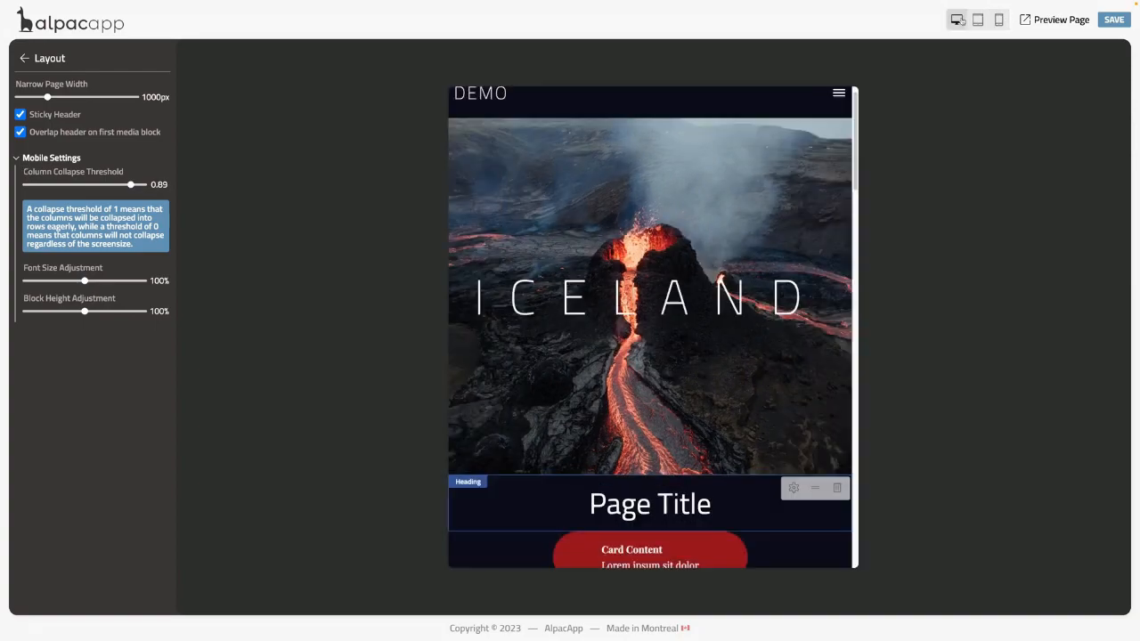
pyautogui.click(914, 83)
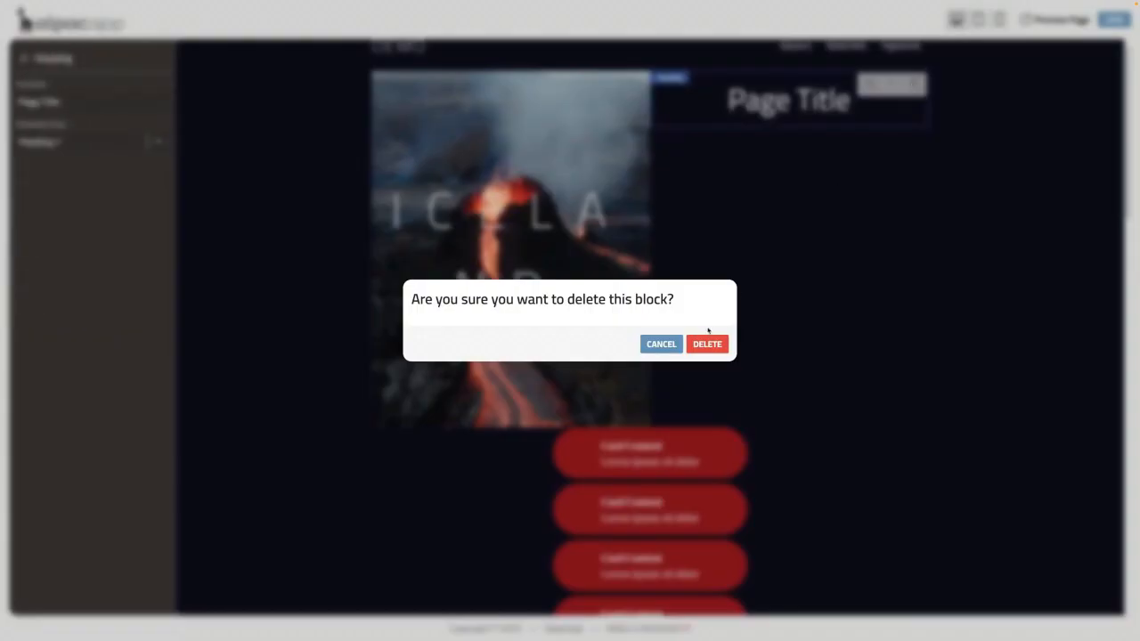
pyautogui.click(707, 343)
# Step: Examine the site name, logo and favicon options in the Logo / Brand design settings
pyautogui.click(24, 59)
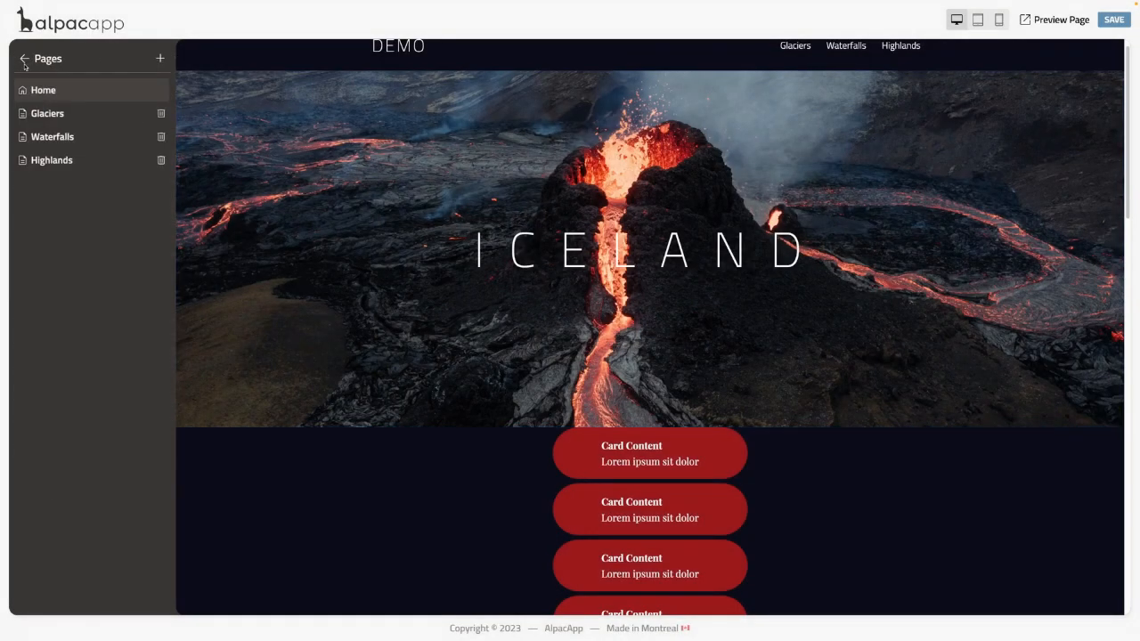
pyautogui.click(24, 63)
pyautogui.click(76, 146)
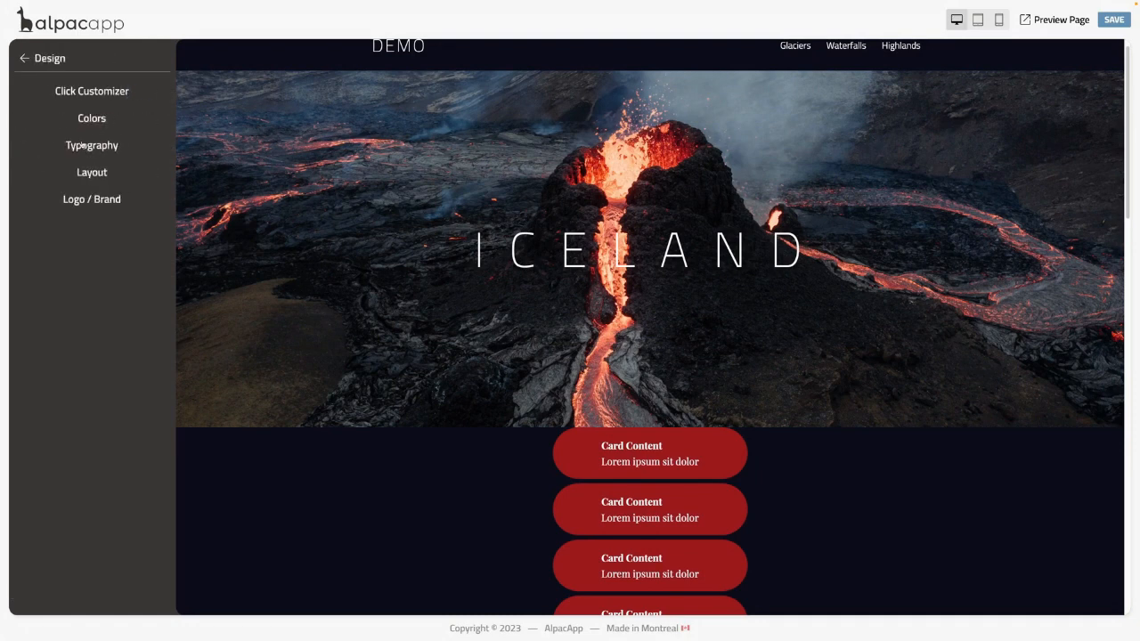
pyautogui.click(90, 201)
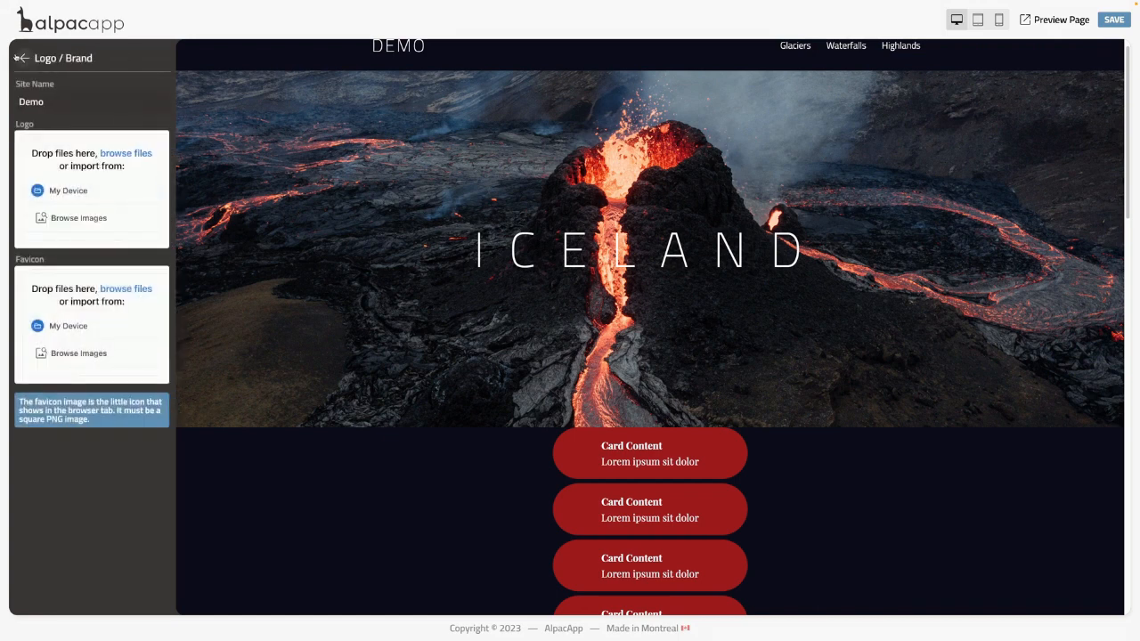
pyautogui.click(21, 58)
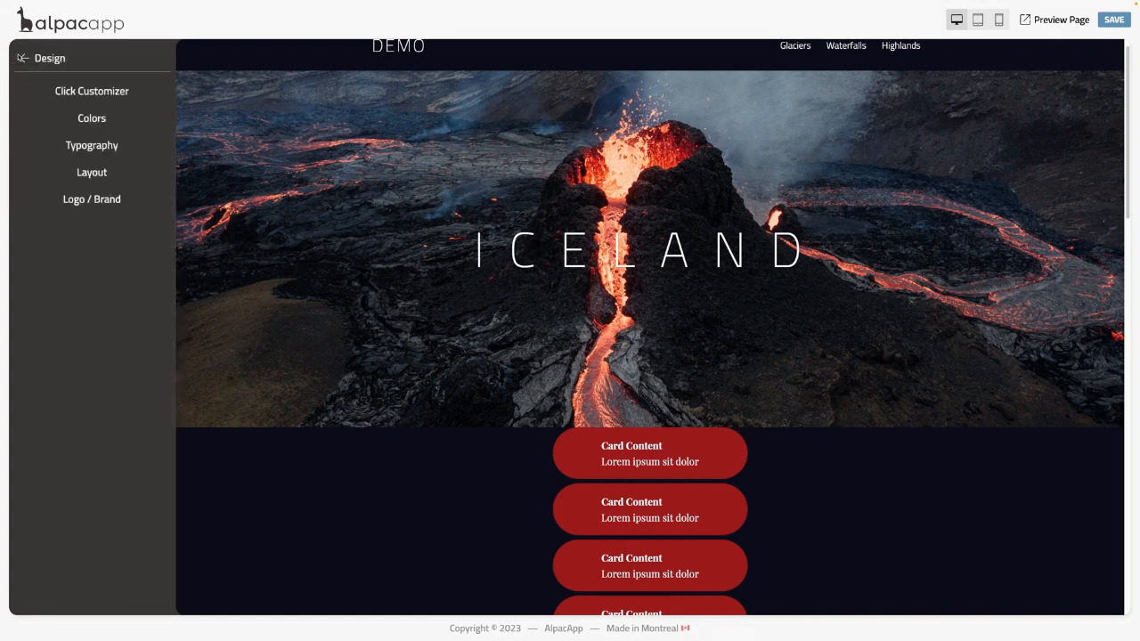
pyautogui.click(21, 58)
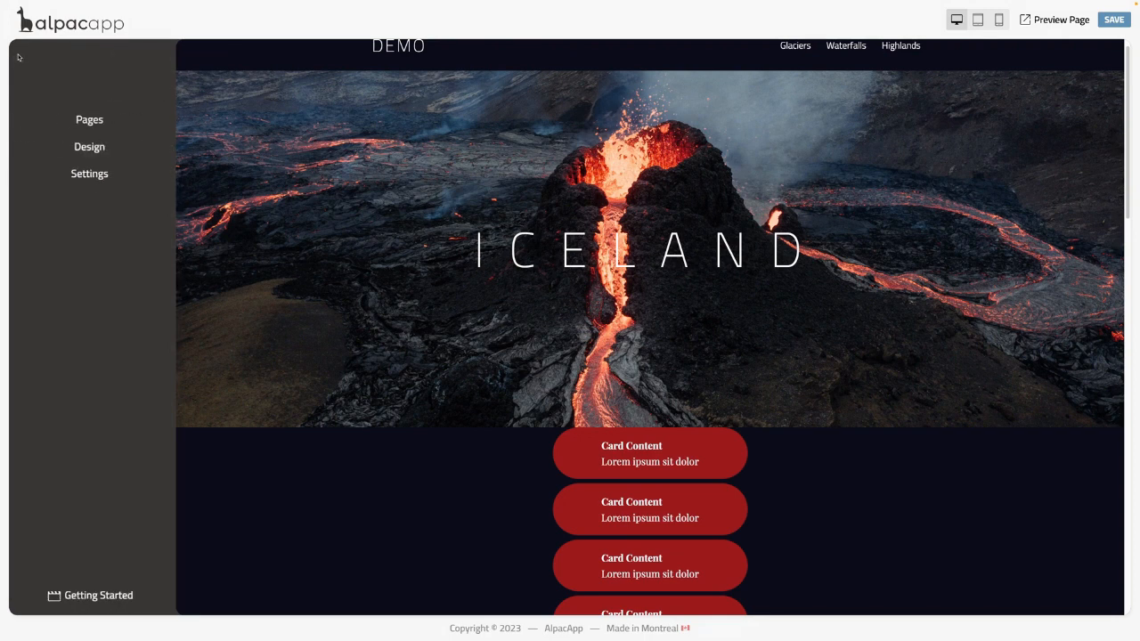
# Step: Create a custom block named Demo with the handle demo in the Blocks Editor, duplicated from the Text block
pyautogui.click(92, 174)
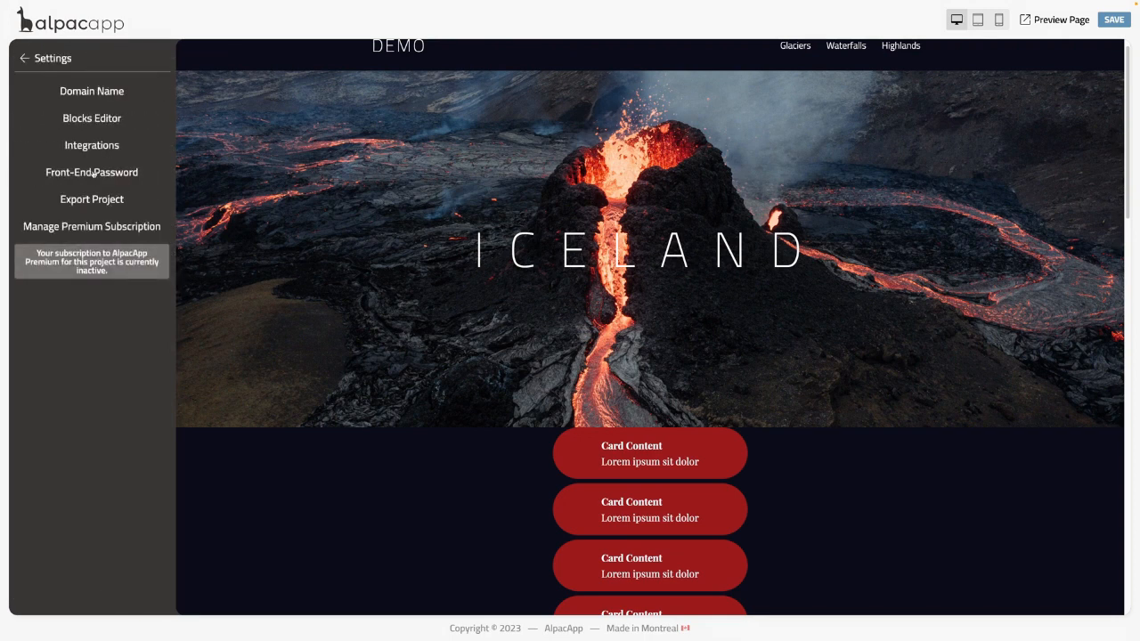
pyautogui.click(90, 116)
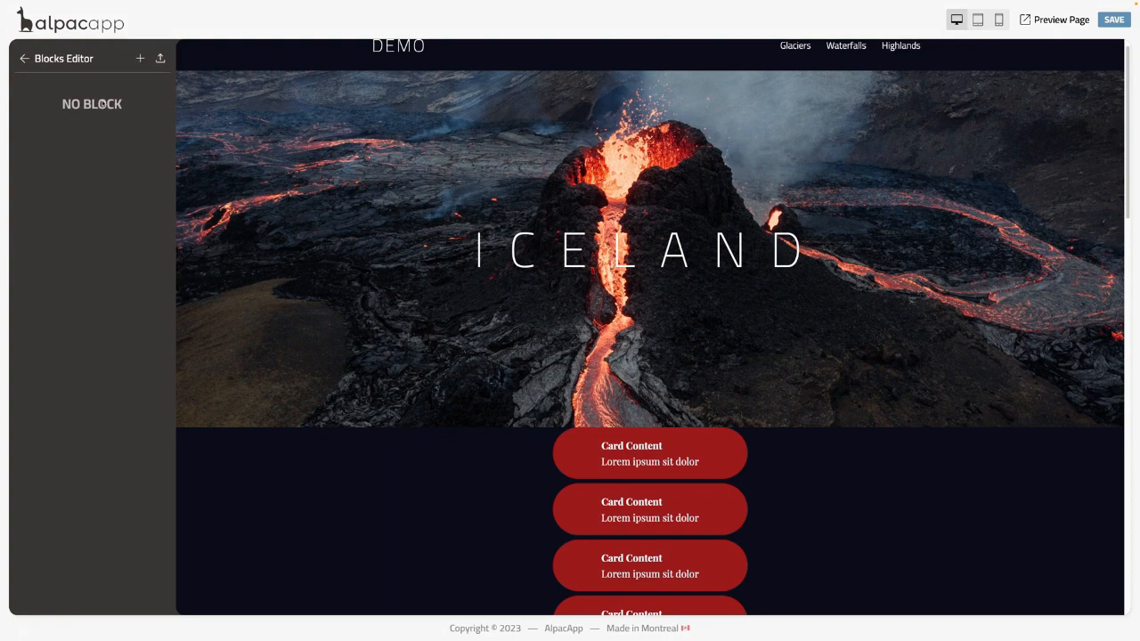
pyautogui.click(140, 58)
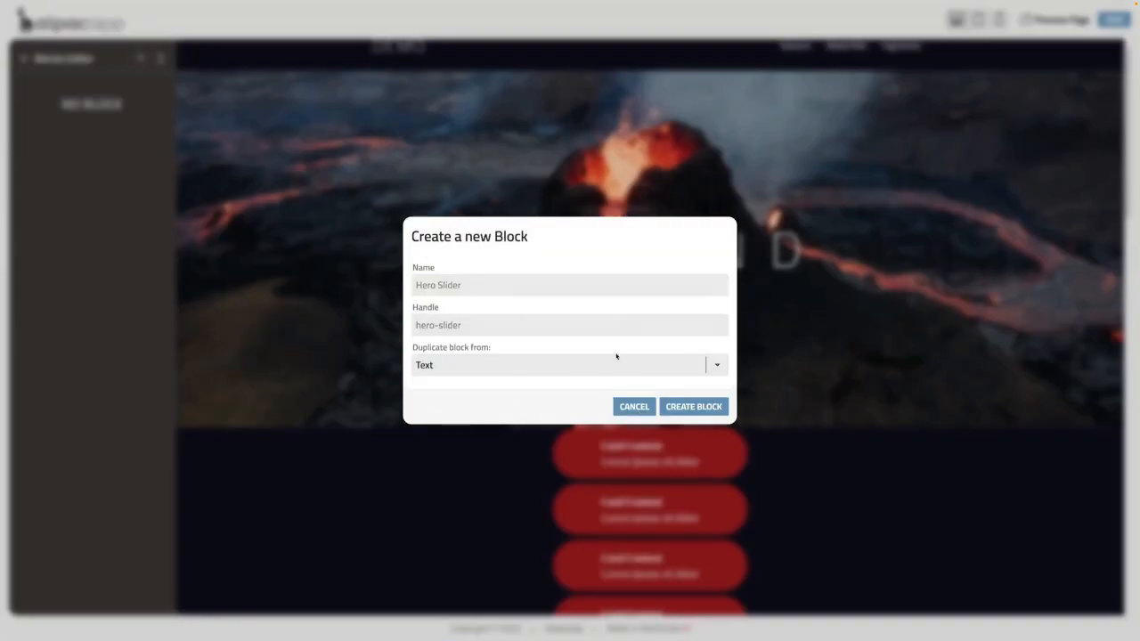
pyautogui.click(453, 278)
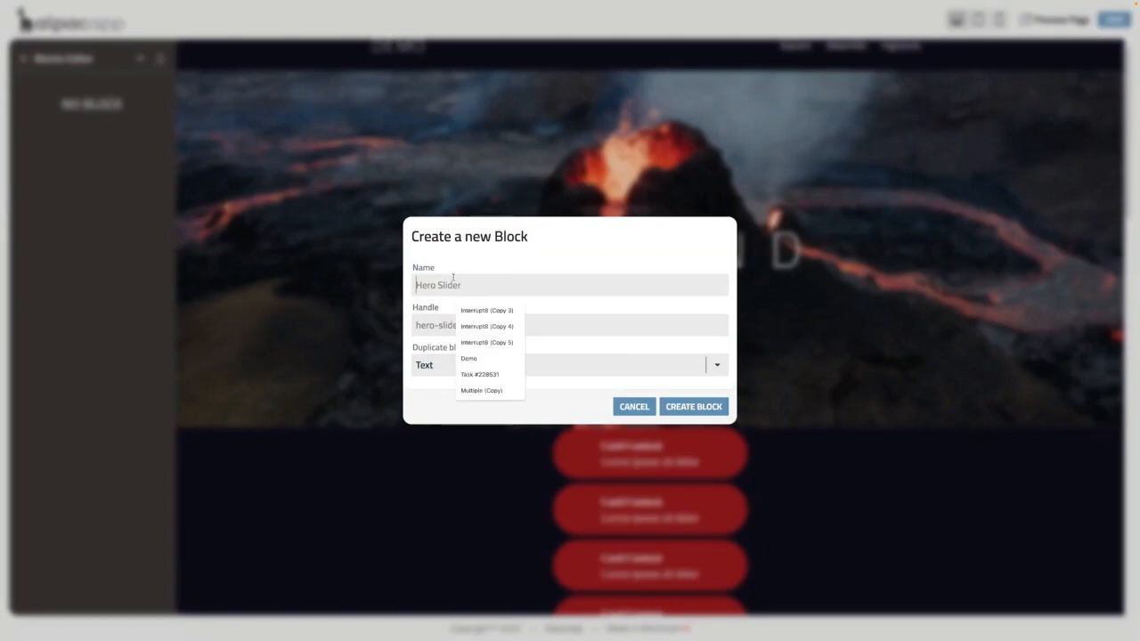
pyautogui.write('Demo')
pyautogui.press('Tab')
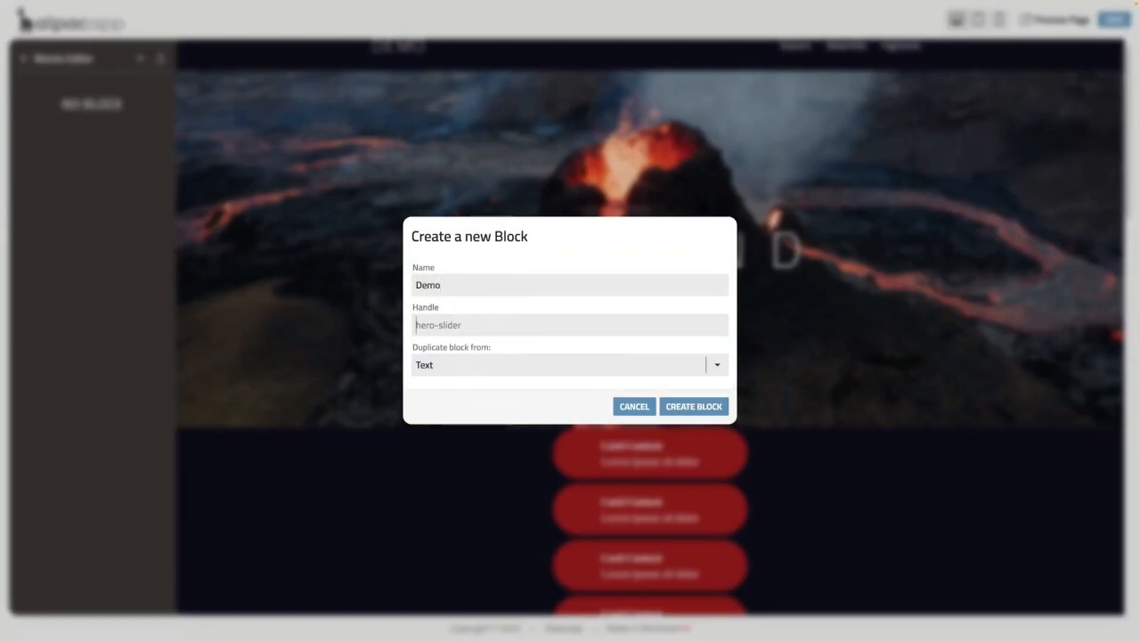
pyautogui.write('demo')
pyautogui.click(693, 408)
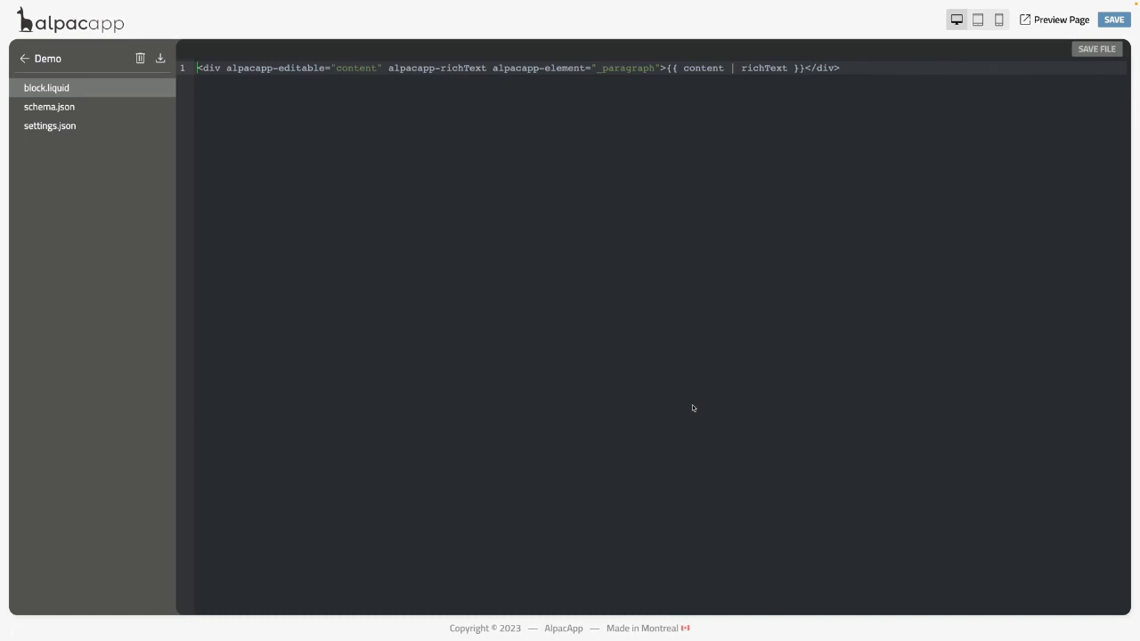
# Step: Insert "Testing..." before the div in the Demo block's block.liquid file and save the file
pyautogui.write('Testing.')
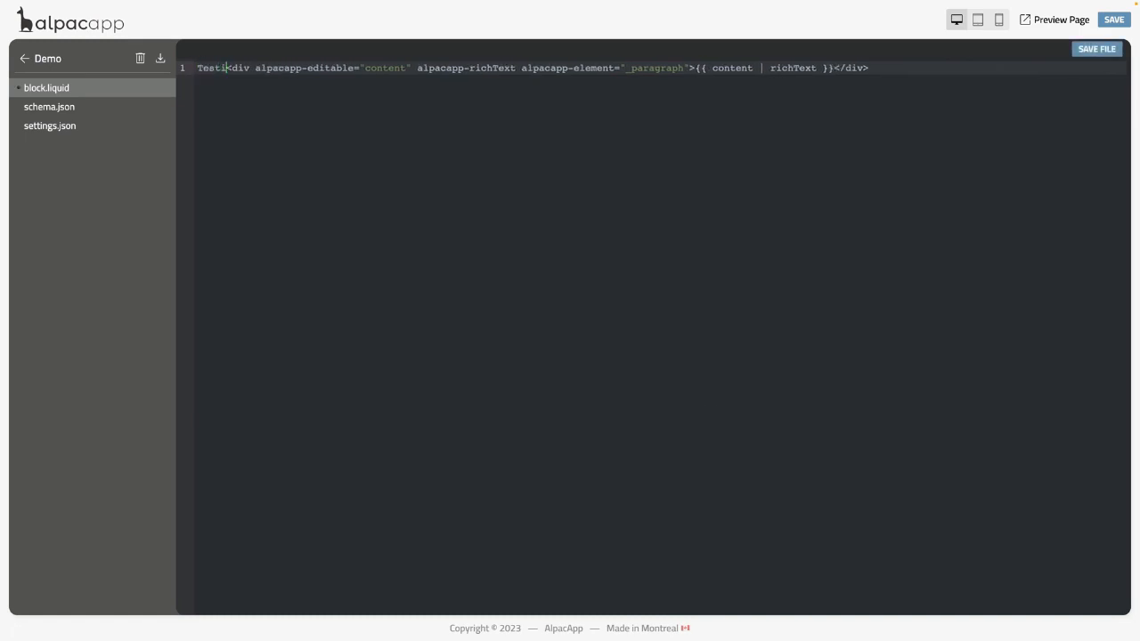
pyautogui.write('..')
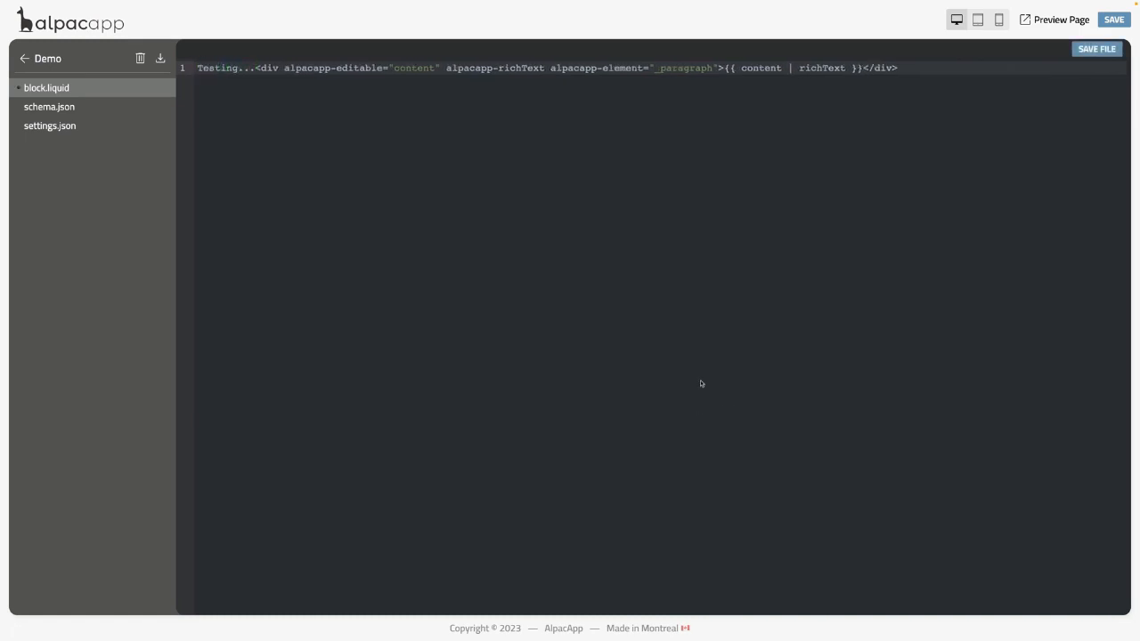
pyautogui.click(1103, 49)
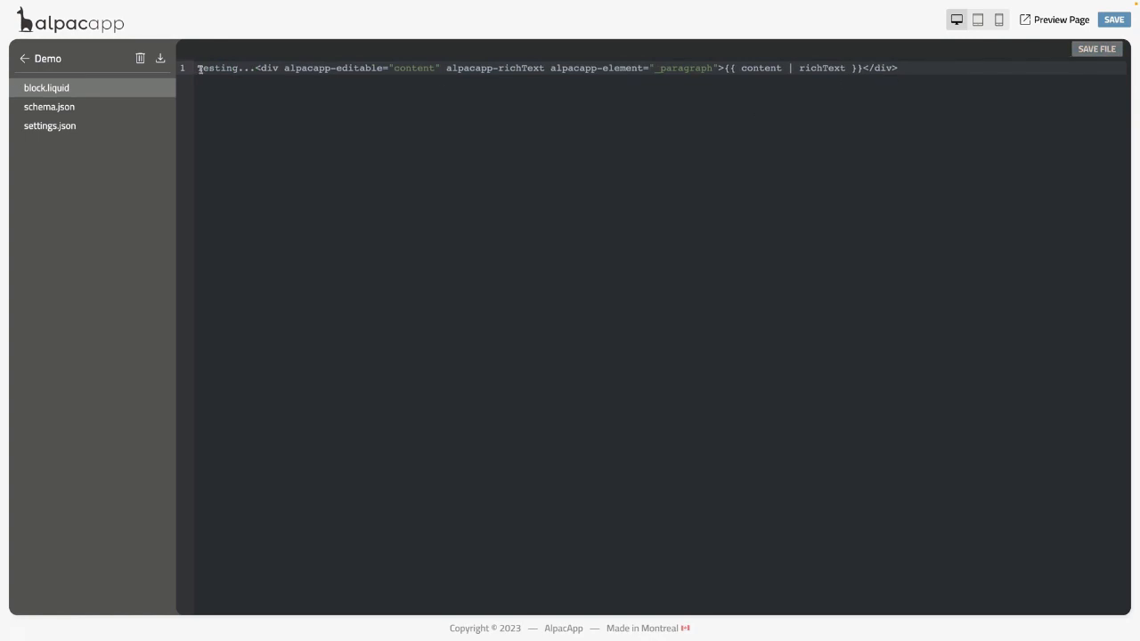
# Step: Place the custom Demo block on the Home page between the Iceland image and the cards
pyautogui.click(27, 59)
pyautogui.click(25, 59)
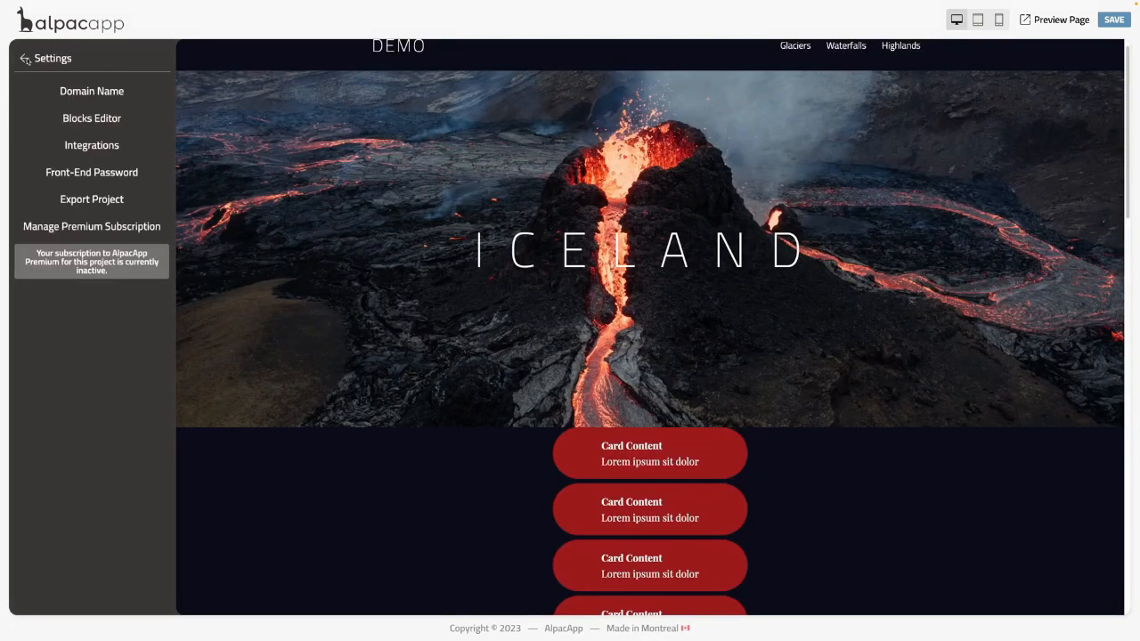
pyautogui.click(27, 60)
pyautogui.click(90, 122)
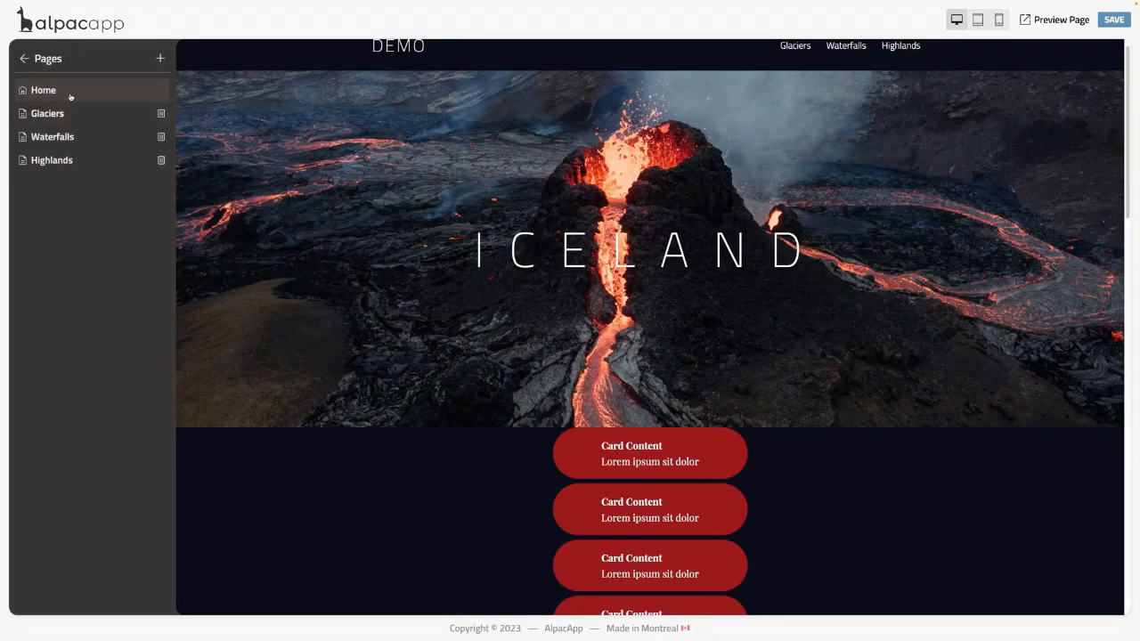
pyautogui.click(78, 92)
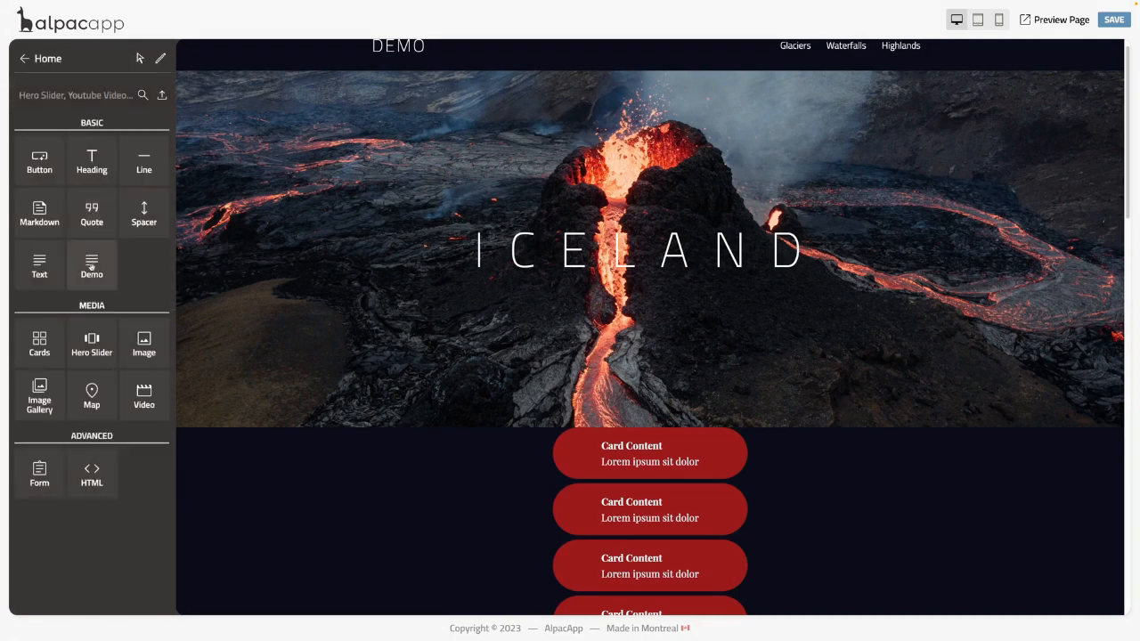
pyautogui.moveTo(91, 266); pyautogui.dragTo(522, 403)
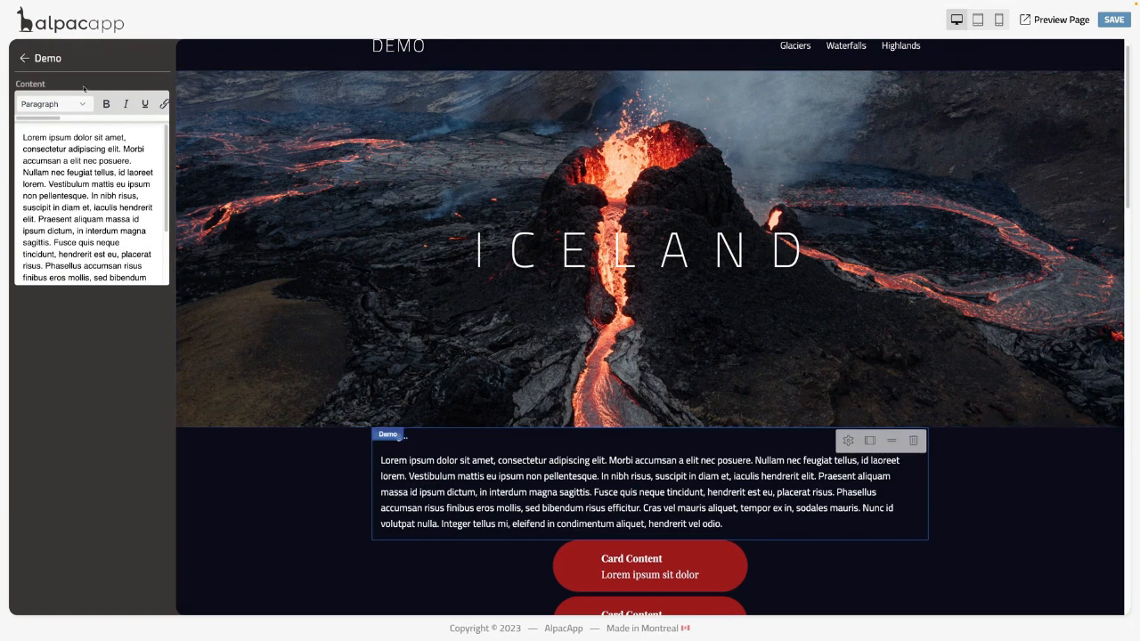
# Step: Connect Notion through the project's integrations and allow AlpacApp access to all pages of the AlpacApp workspace
pyautogui.click(24, 58)
pyautogui.click(24, 58)
pyautogui.click(24, 58)
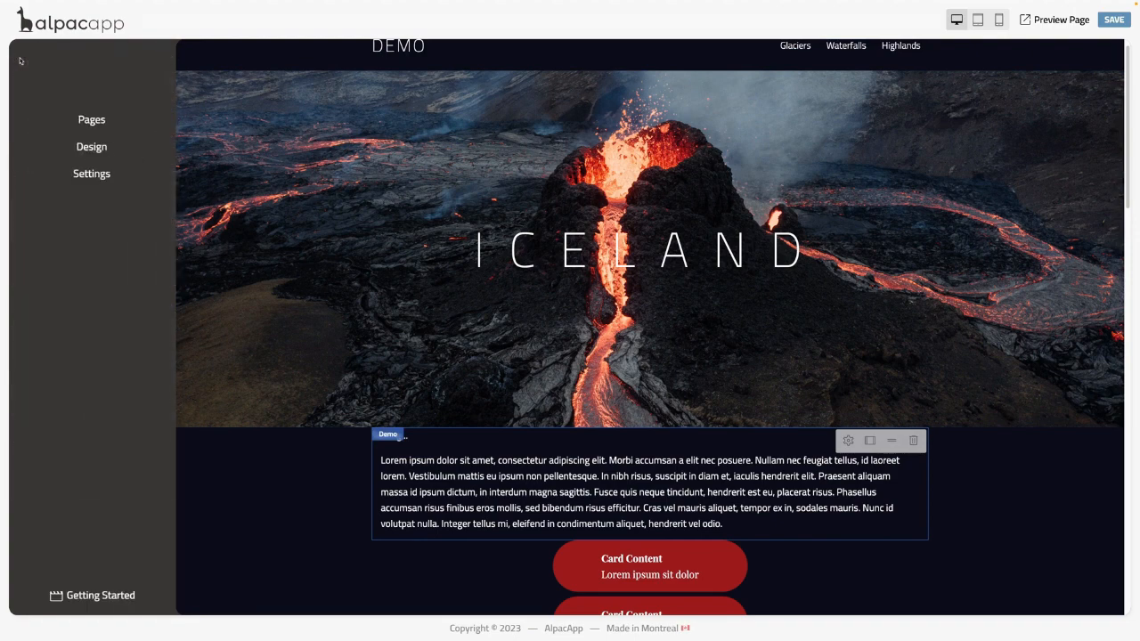
pyautogui.click(93, 173)
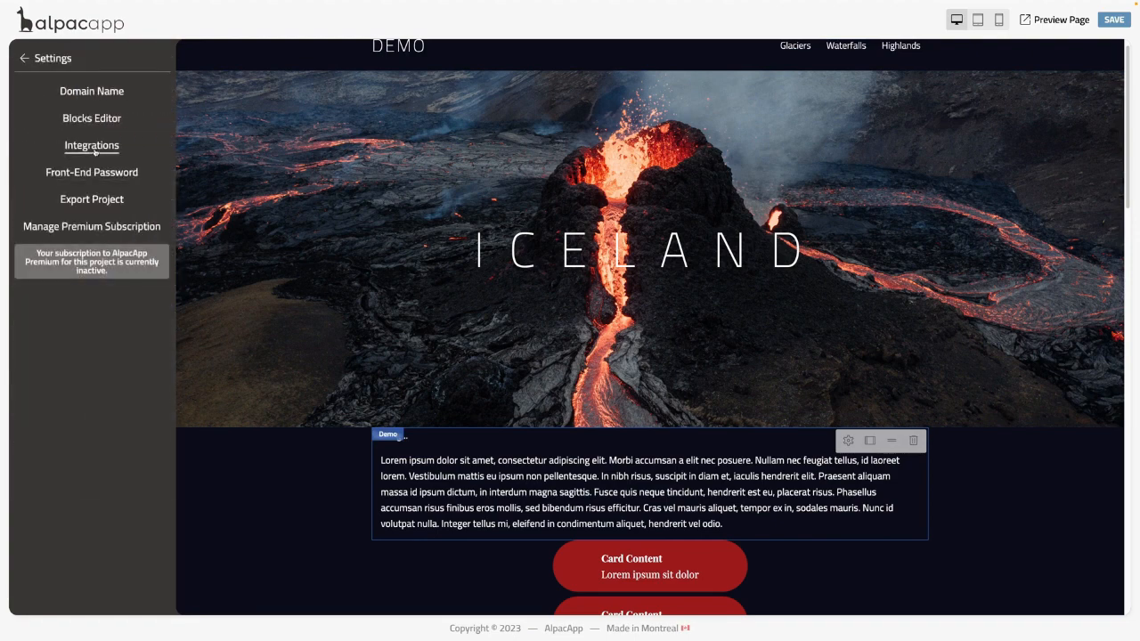
pyautogui.click(93, 148)
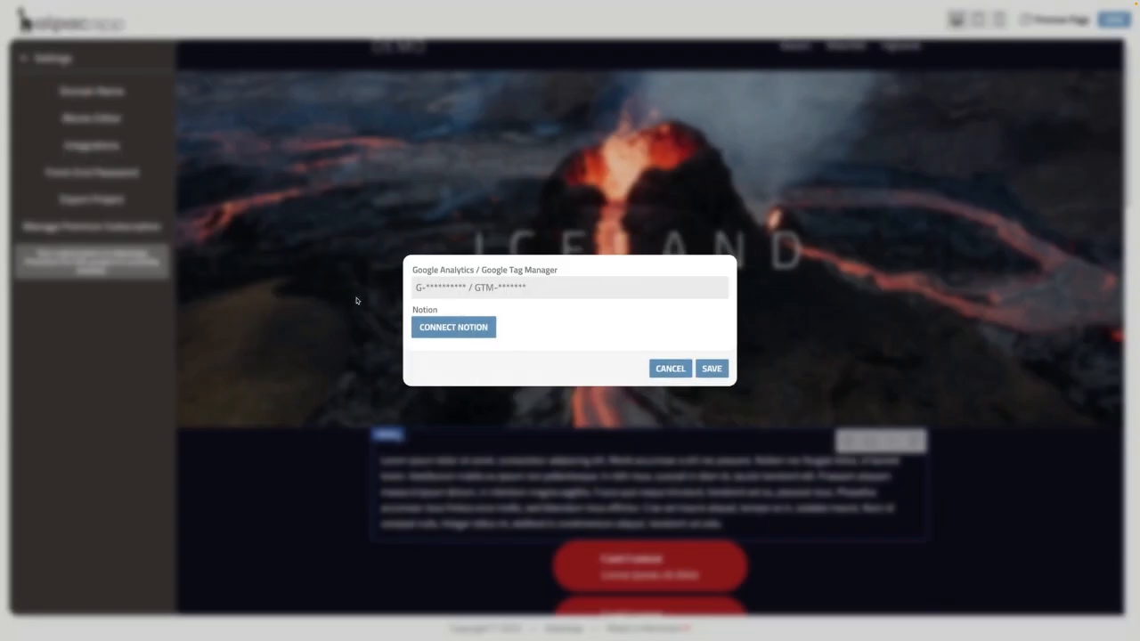
pyautogui.click(469, 328)
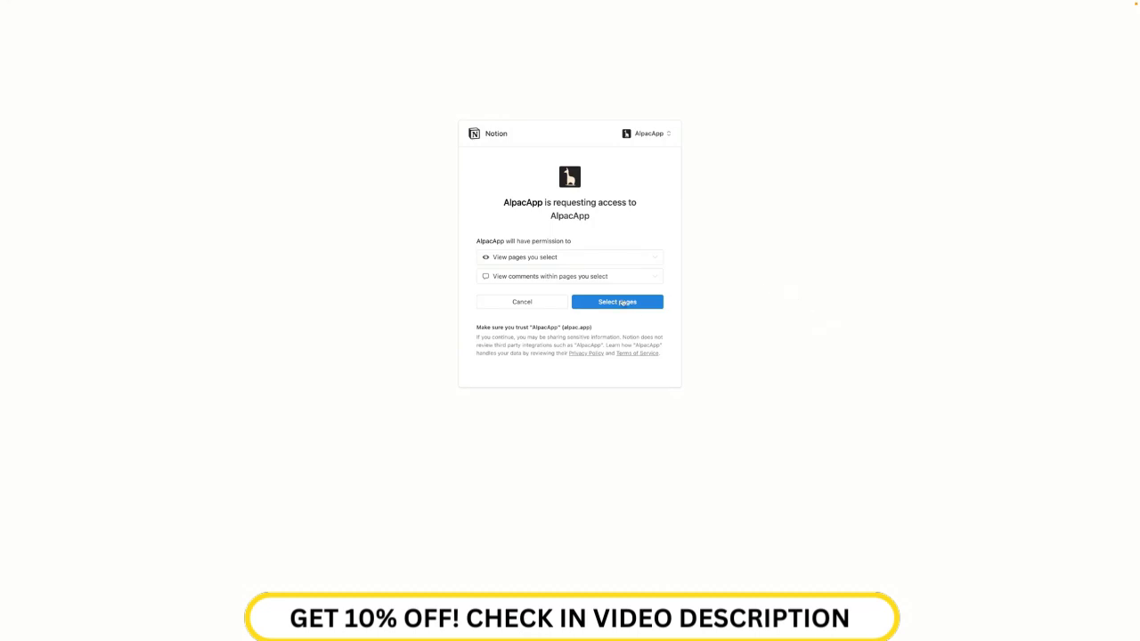
pyautogui.click(622, 303)
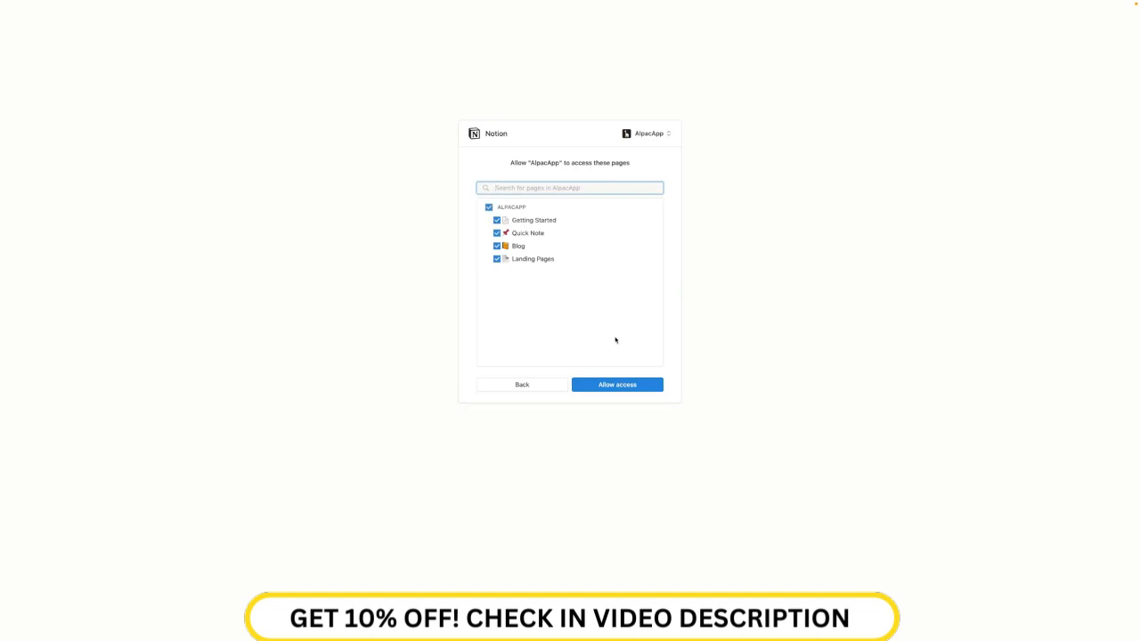
pyautogui.click(617, 385)
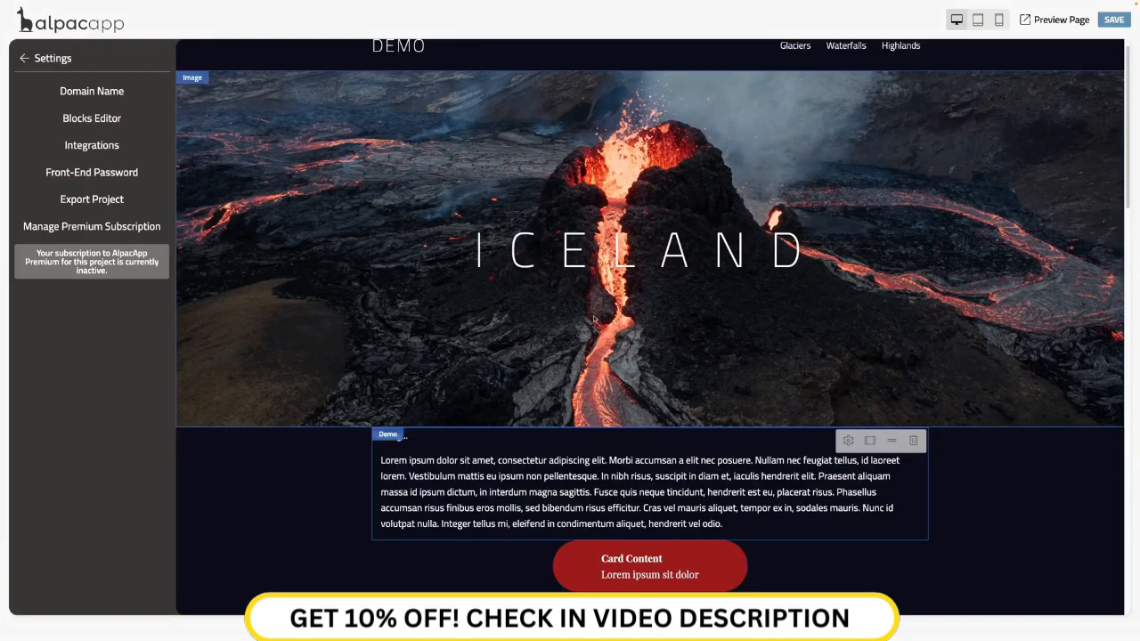
# Step: Create a page titled "My notion page" with the page type Notion Page, sourced from the Getting Started Notion page
pyautogui.click(31, 58)
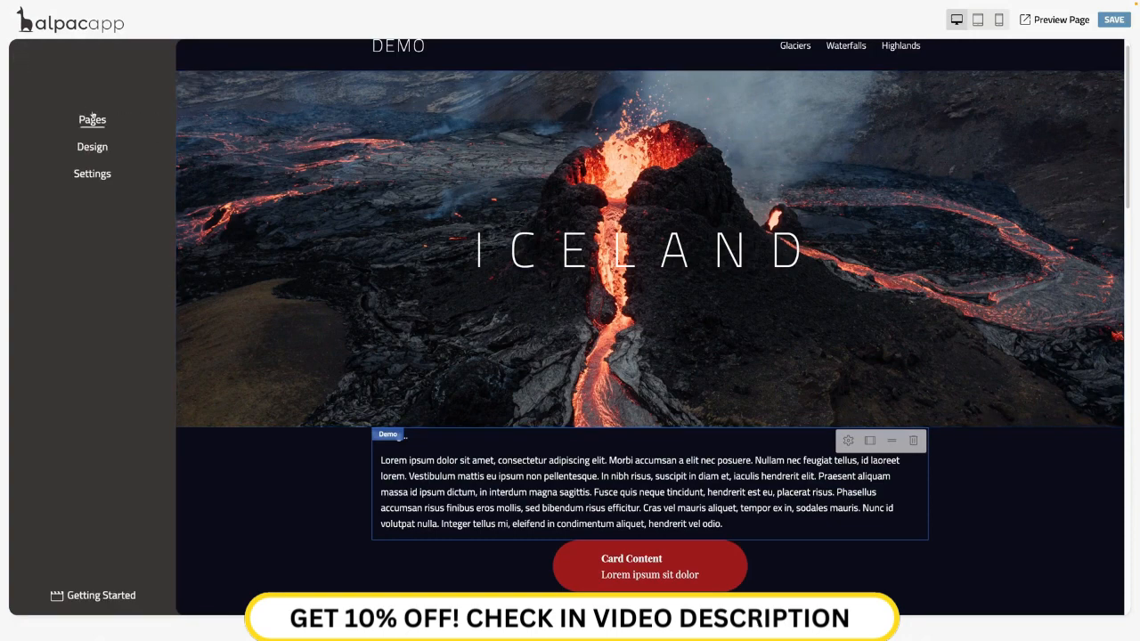
pyautogui.click(91, 119)
pyautogui.click(160, 59)
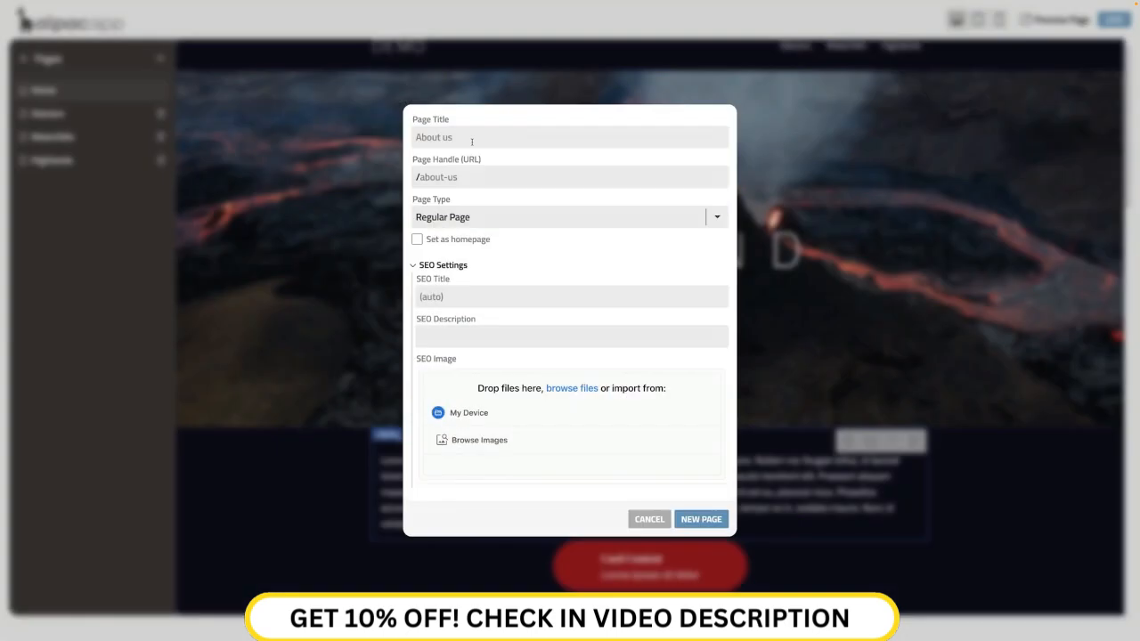
pyautogui.write('My notion page')
pyautogui.press('Tab')
pyautogui.click(462, 218)
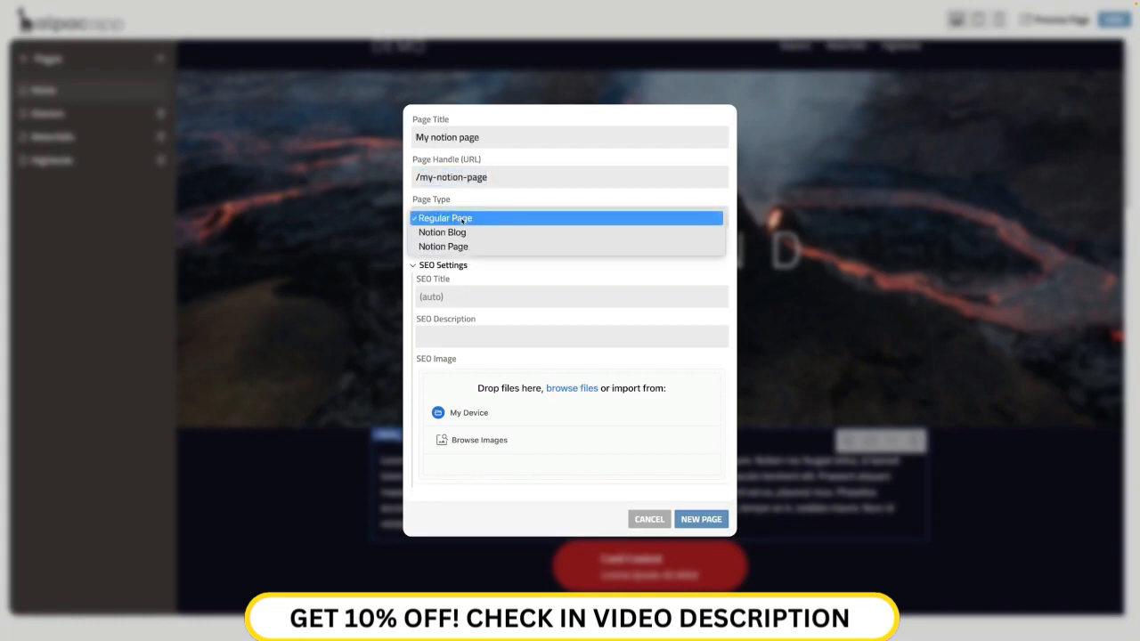
pyautogui.click(459, 246)
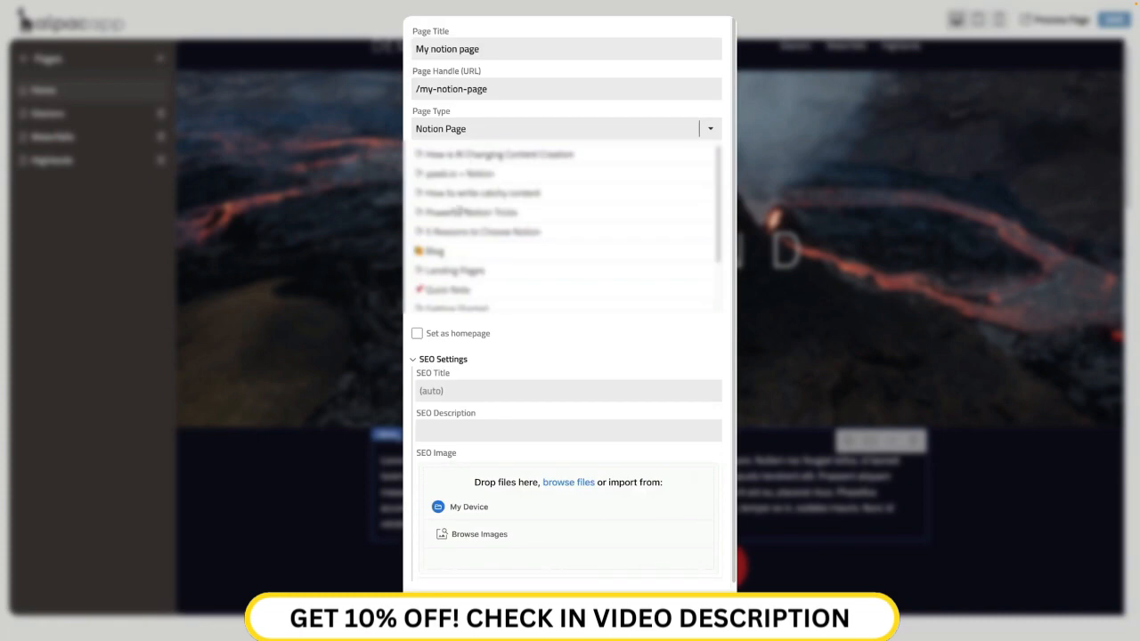
pyautogui.scroll(-2, 457, 212)
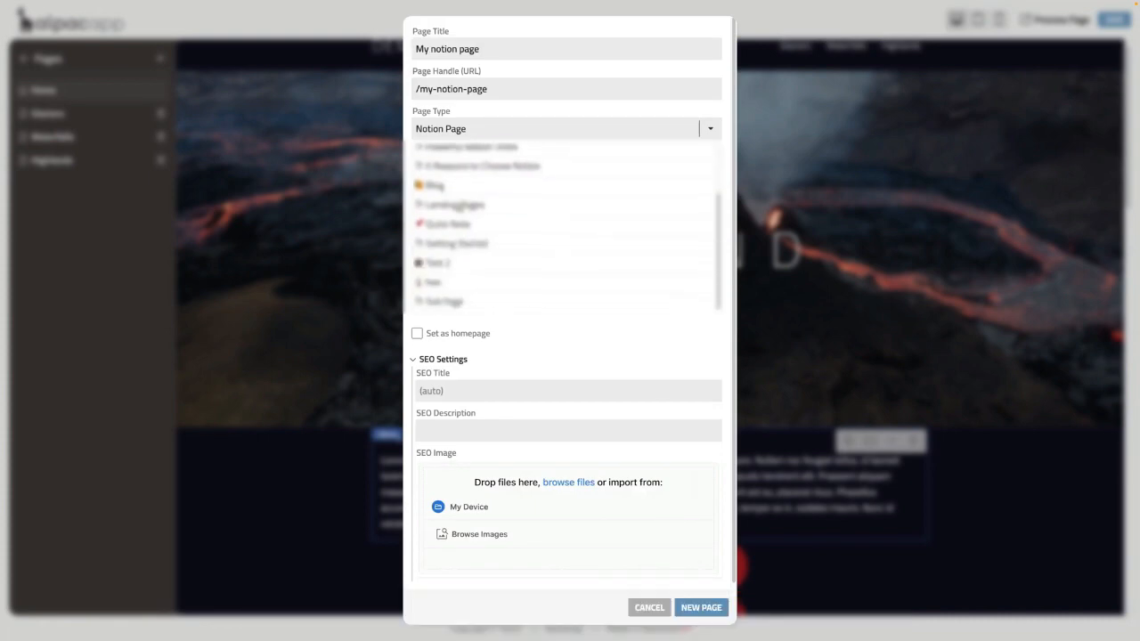
pyautogui.scroll(1, 457, 205)
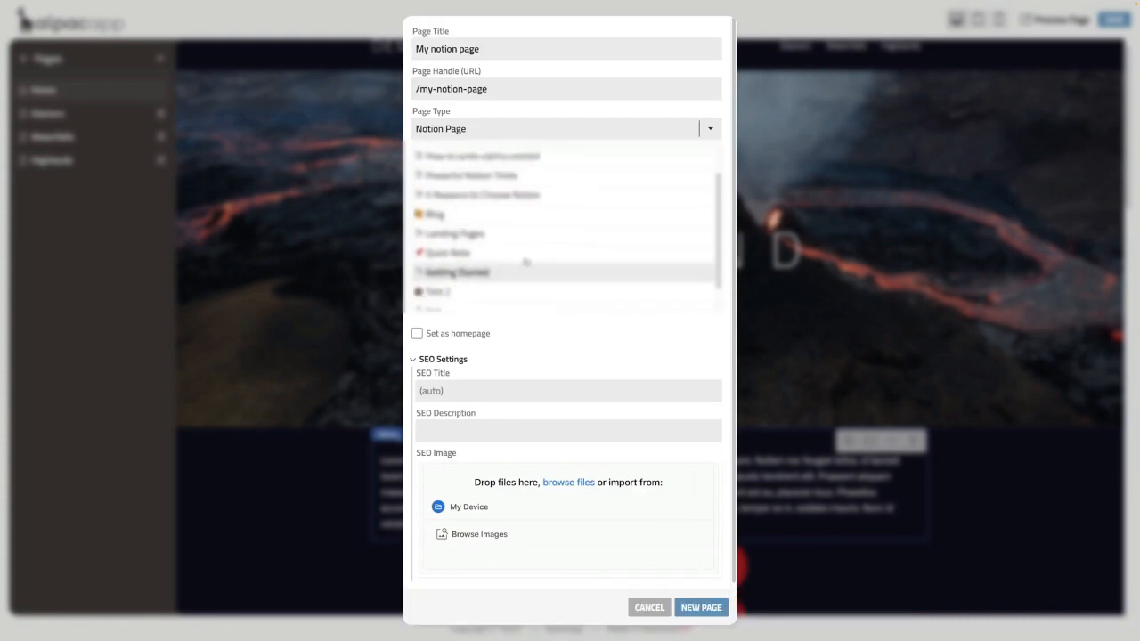
pyautogui.click(702, 607)
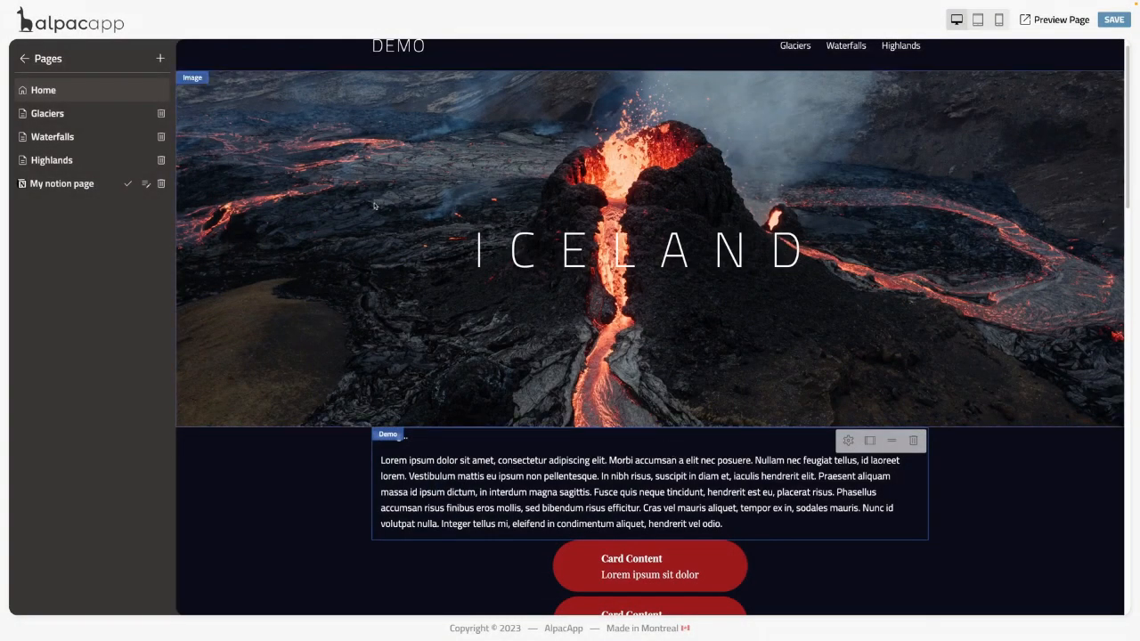
# Step: Add a Button block above the Getting Started content on My notion page
pyautogui.click(59, 183)
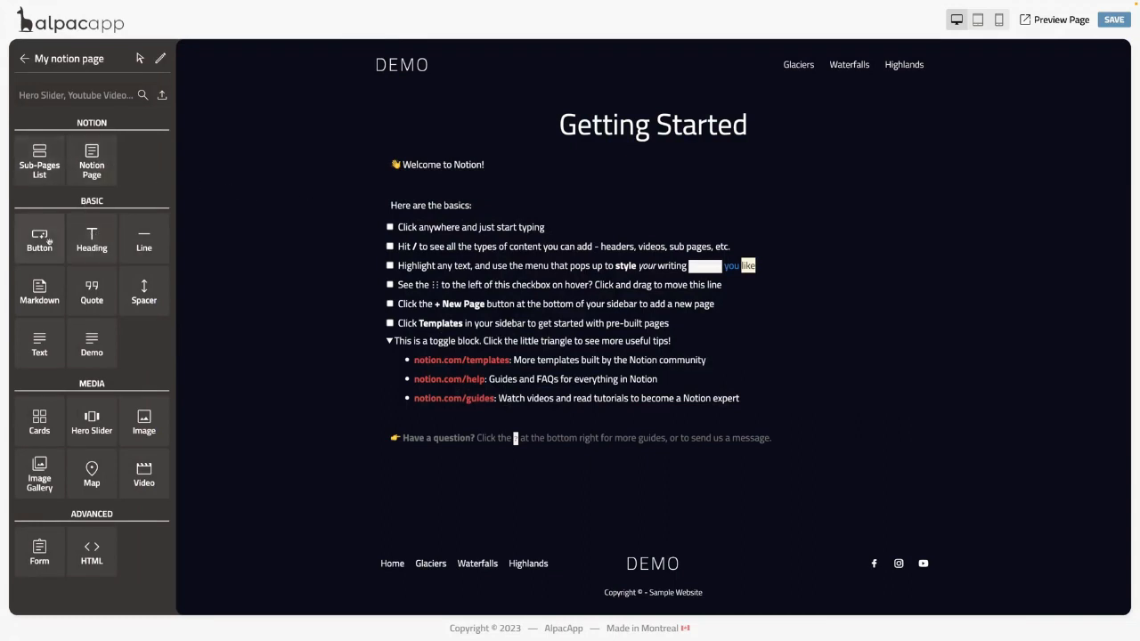
pyautogui.moveTo(49, 242); pyautogui.dragTo(591, 128)
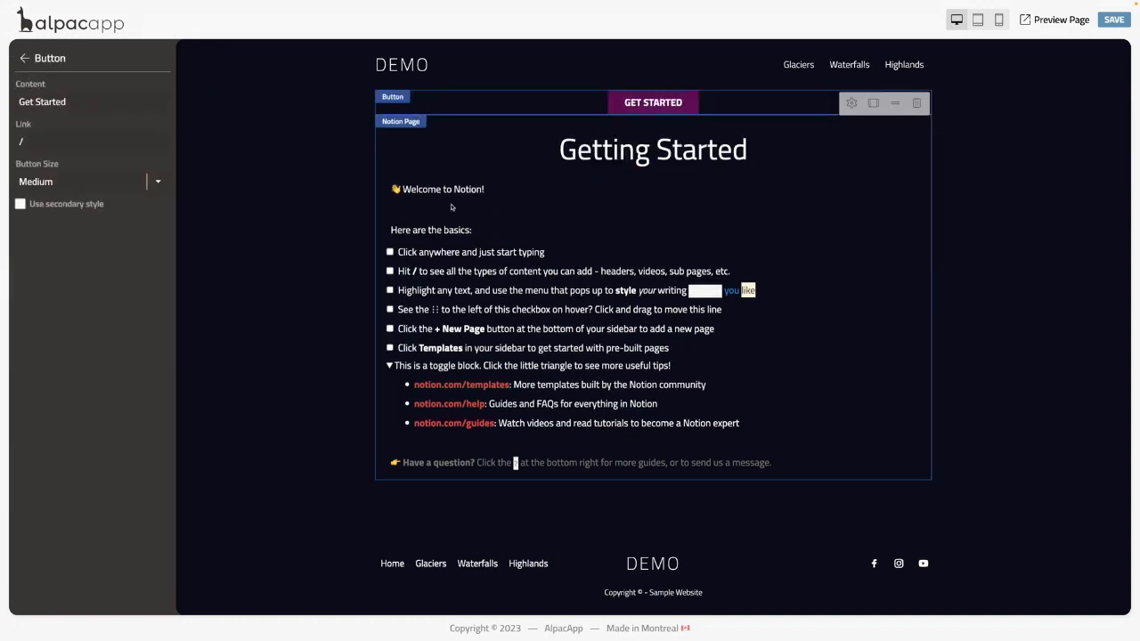
pyautogui.click(26, 59)
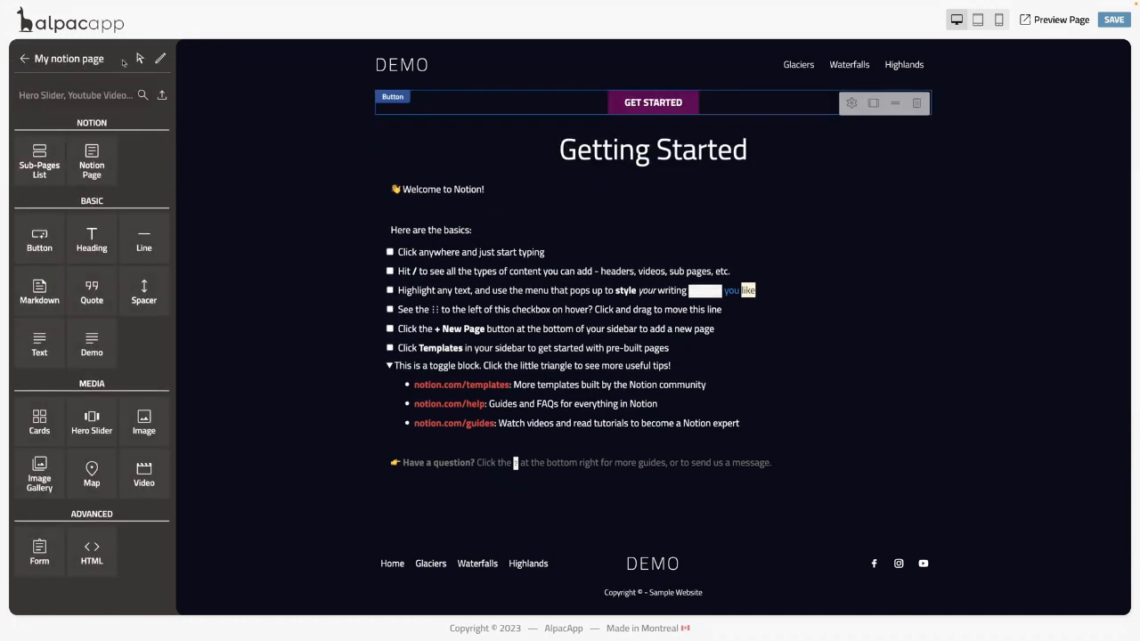
# Step: Style the Notion page's bullet list with the Click Customizer, making it italic with a line height of 1.9
pyautogui.click(137, 60)
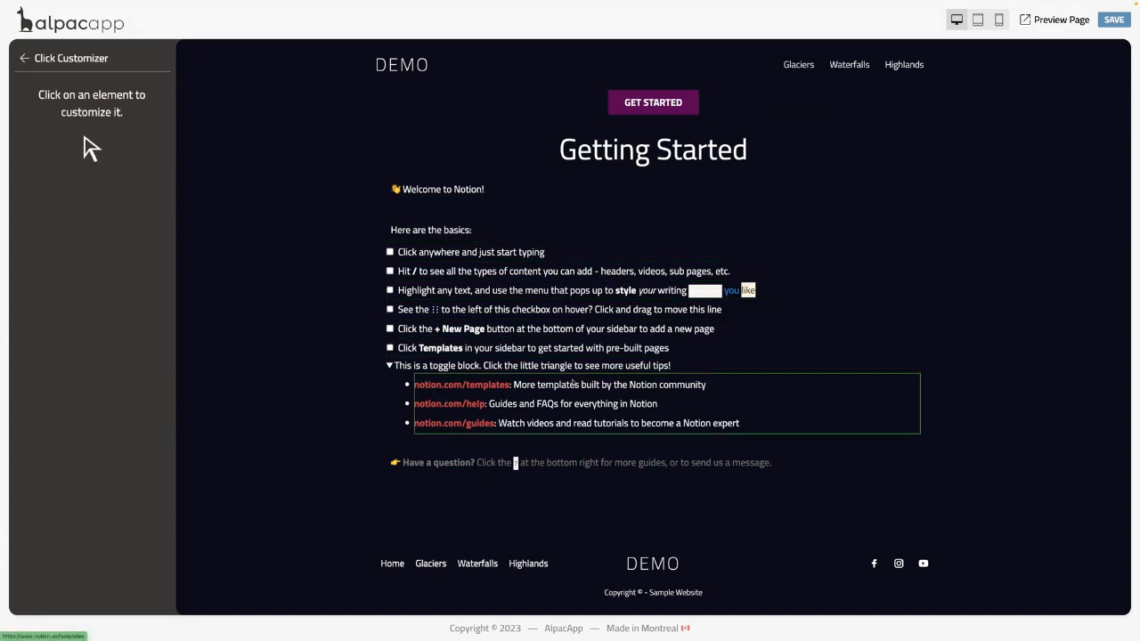
pyautogui.click(752, 396)
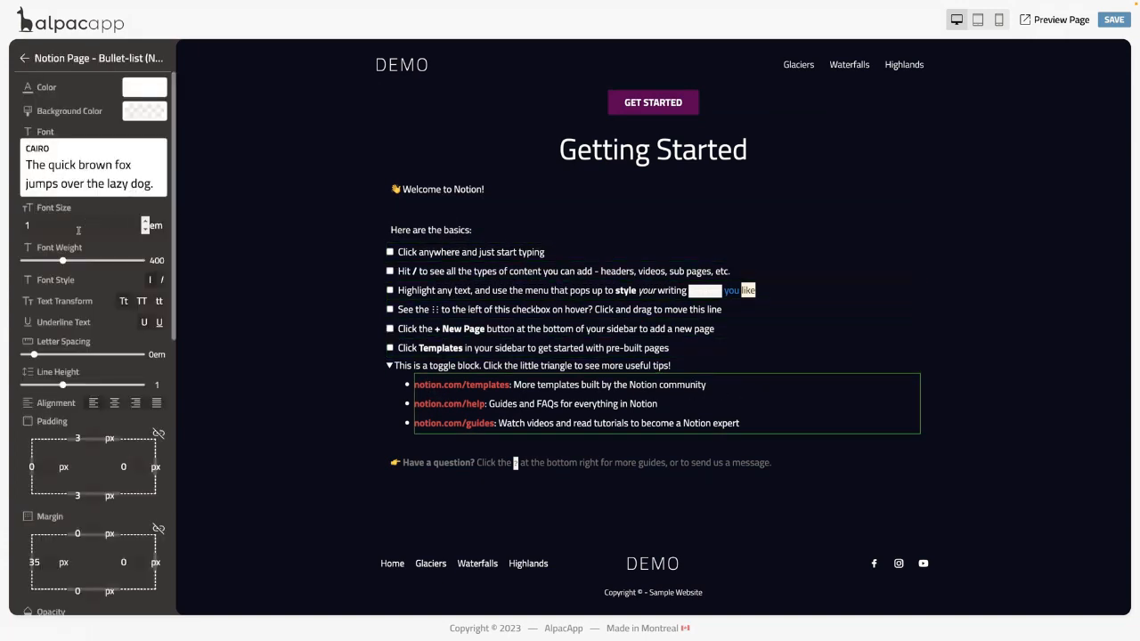
pyautogui.moveTo(63, 260)
pyautogui.mouseDown()
pyautogui.moveTo(120, 260)
pyautogui.moveTo(64, 261)
pyautogui.mouseUp()
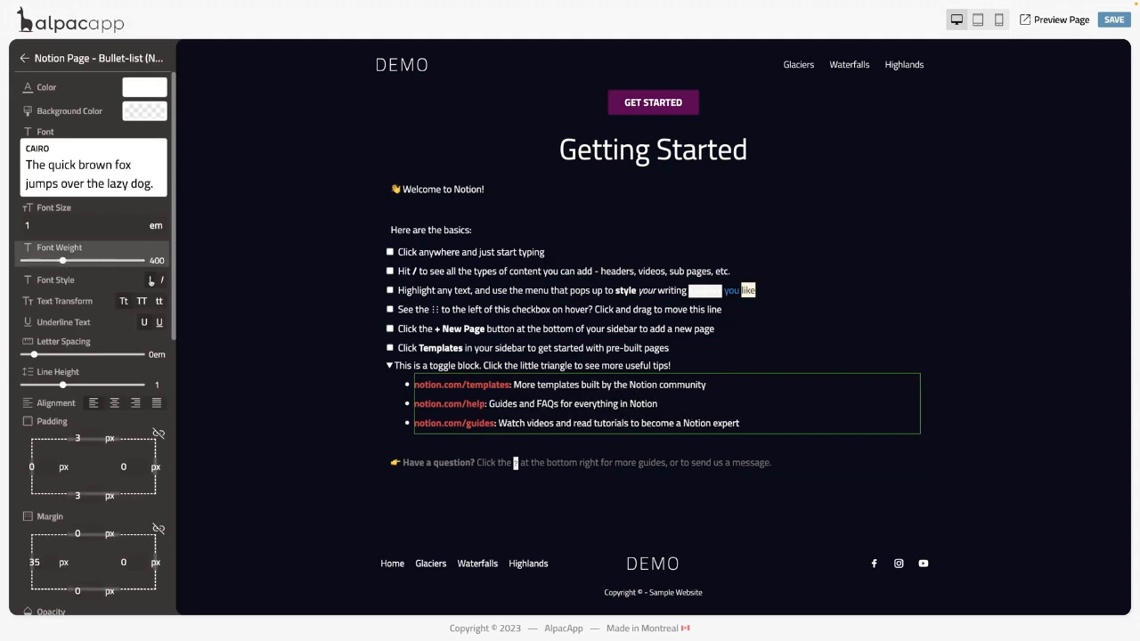
pyautogui.click(161, 281)
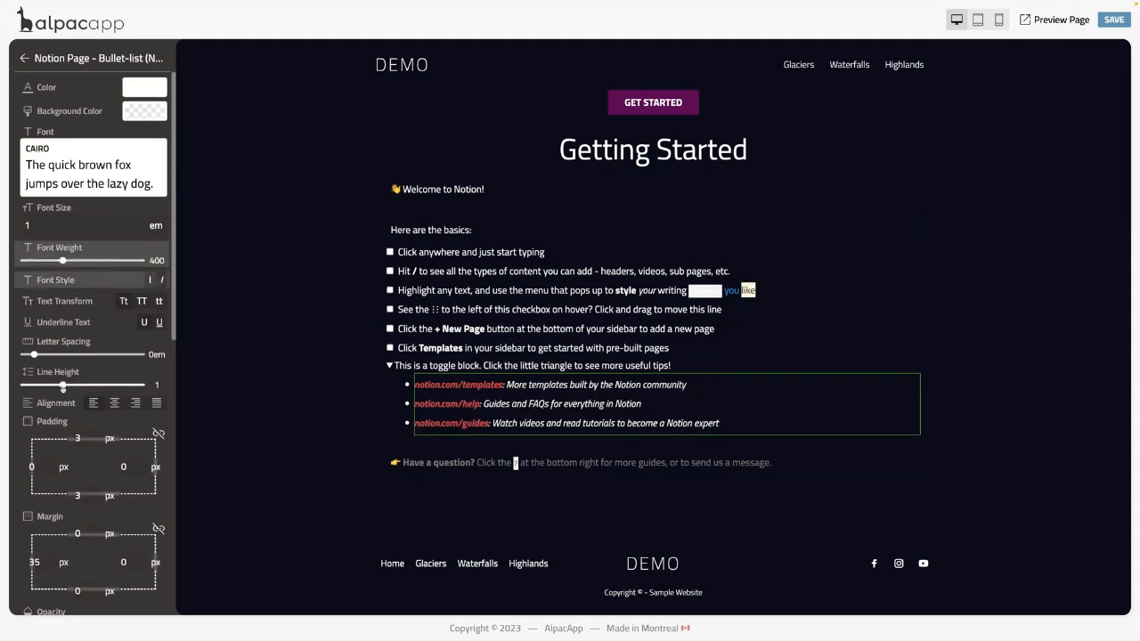
pyautogui.moveTo(64, 386); pyautogui.dragTo(133, 384)
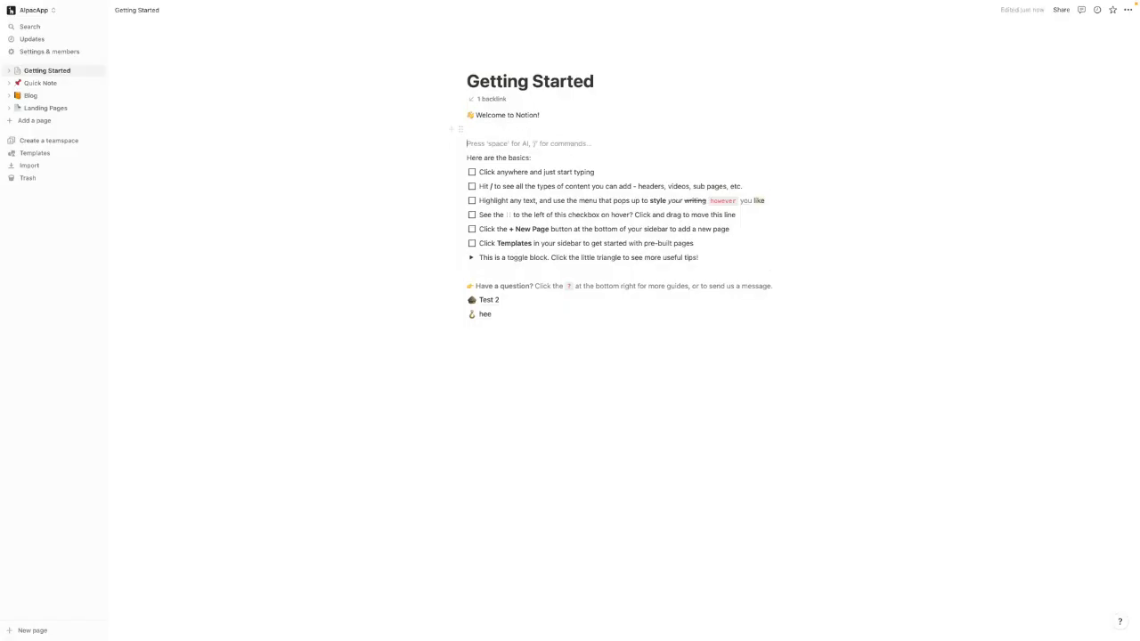
# Step: In Notion, add the line "This is an update..." above "Here are the basics:" on Getting Started and turn it into a callout
pyautogui.write('This is an u')
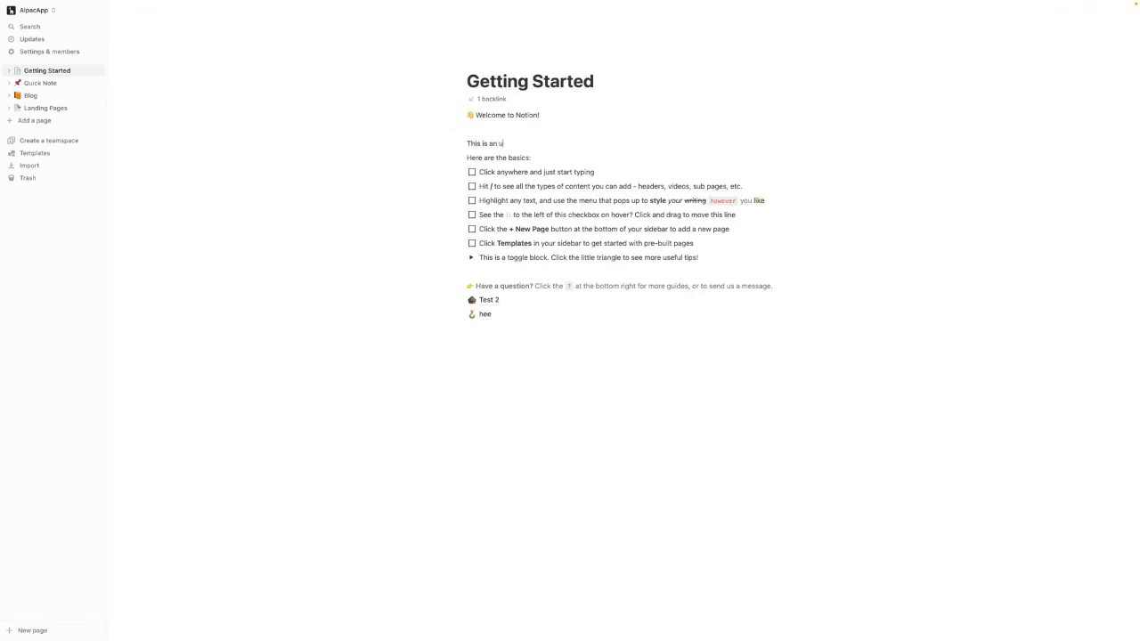
pyautogui.write('pdate...')
pyautogui.press('Return')
pyautogui.press('Return')
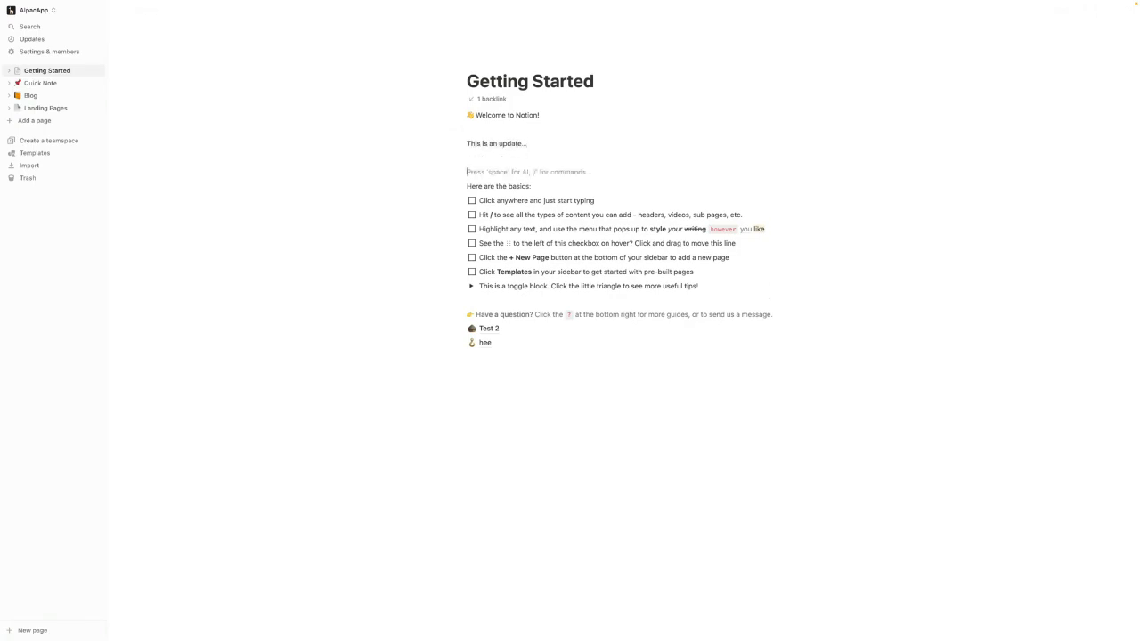
pyautogui.press('Up')
pyautogui.click(457, 143)
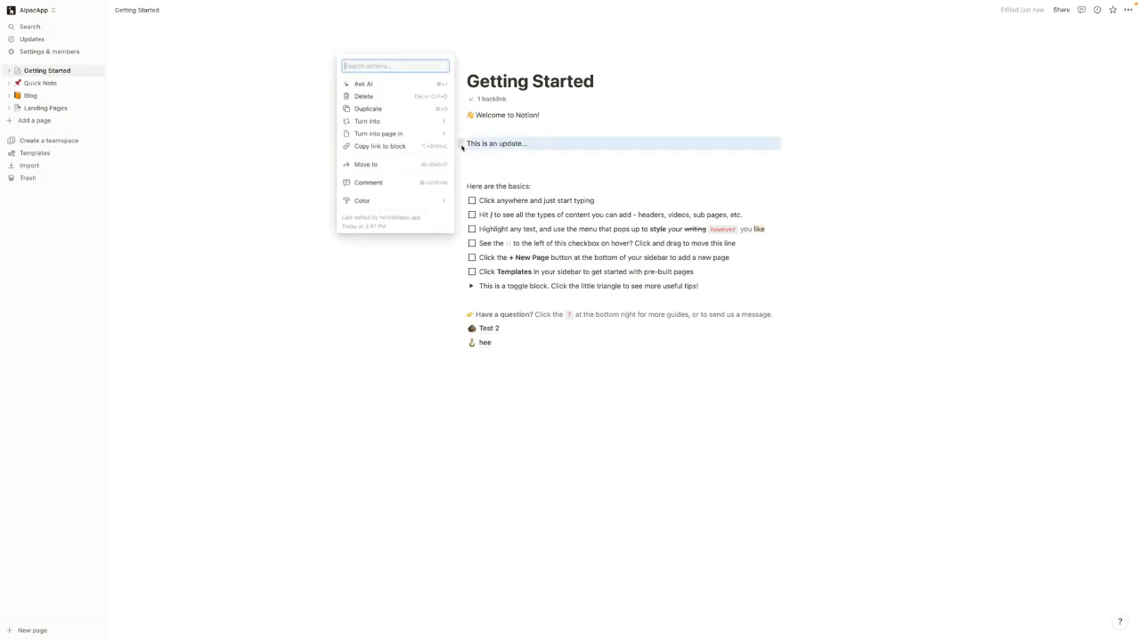
pyautogui.moveTo(385, 122)
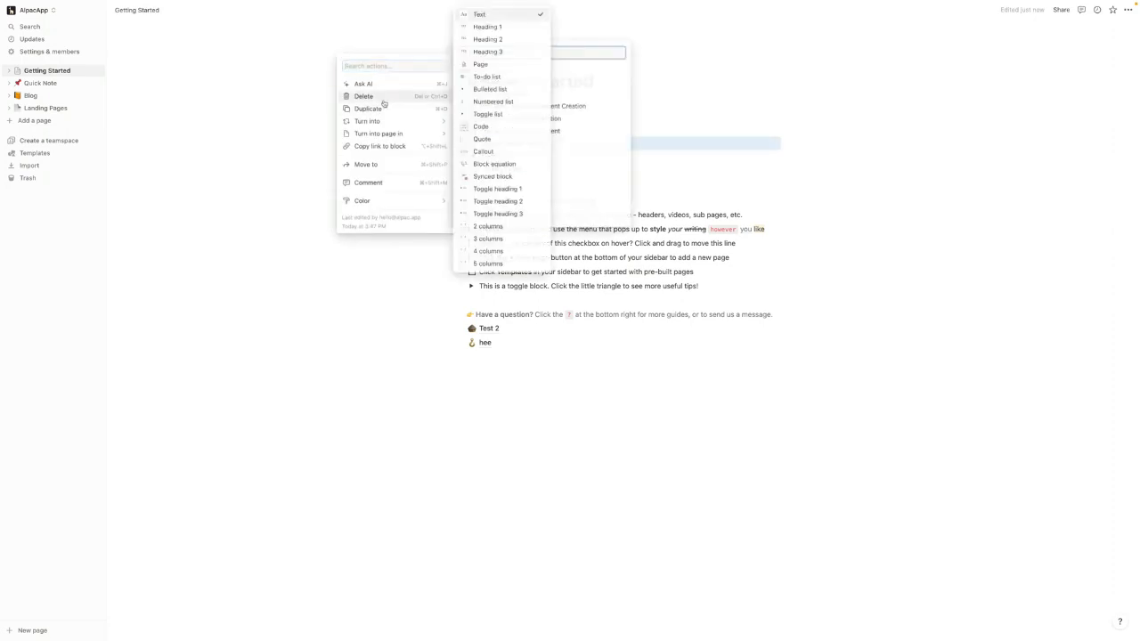
pyautogui.click(483, 152)
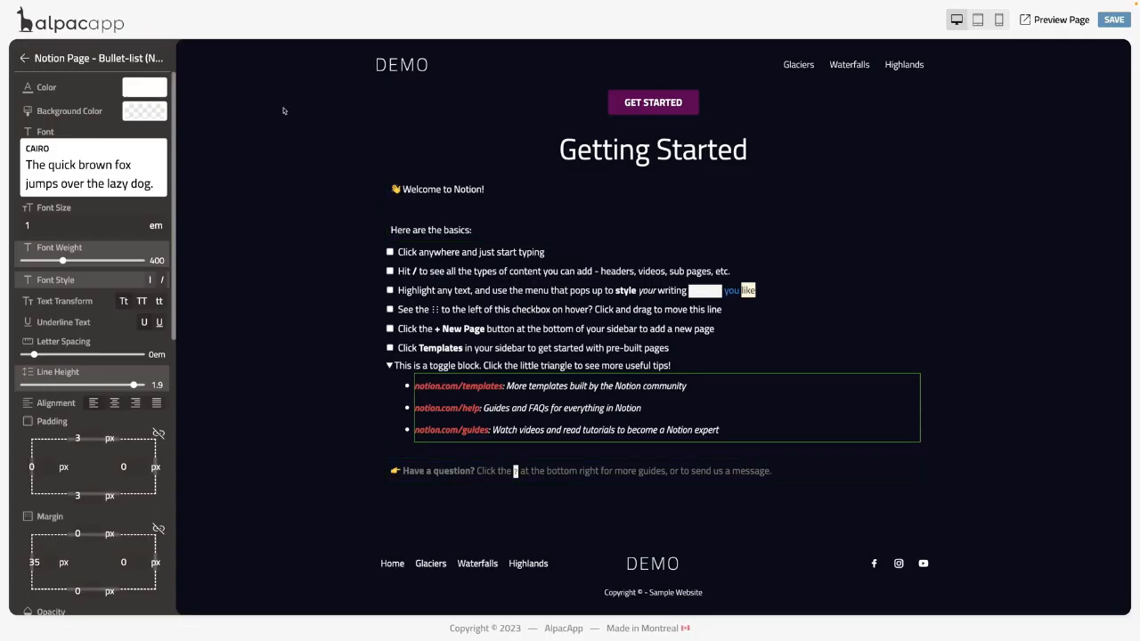
# Step: Return to AlpacApp's page list and refresh My notion page with the edited Notion content
pyautogui.click(29, 62)
pyautogui.click(29, 62)
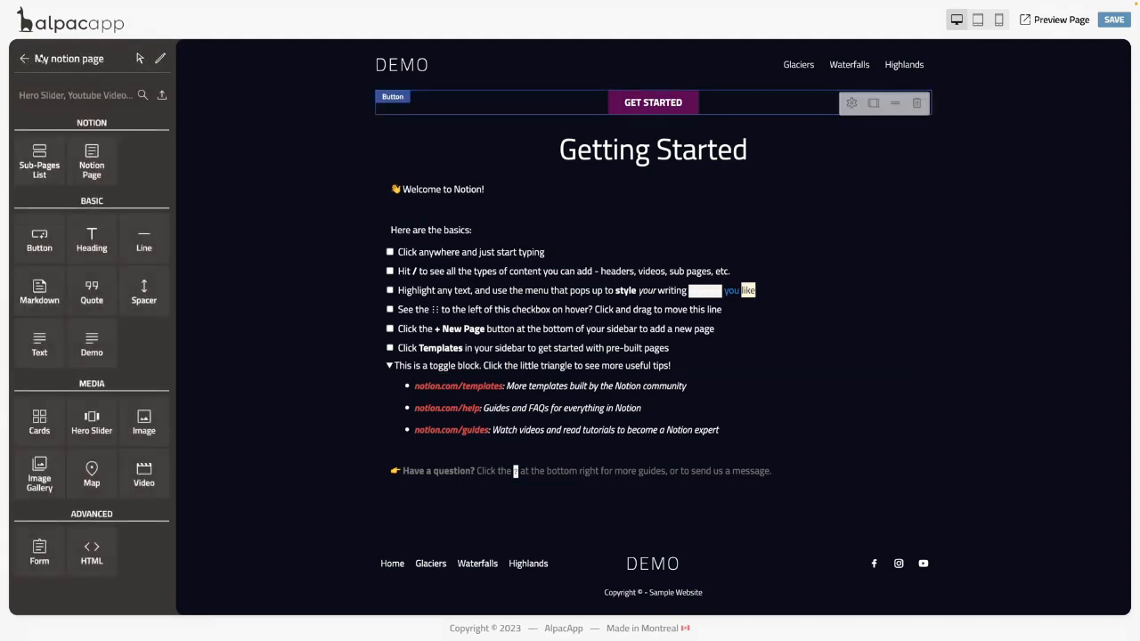
pyautogui.click(24, 57)
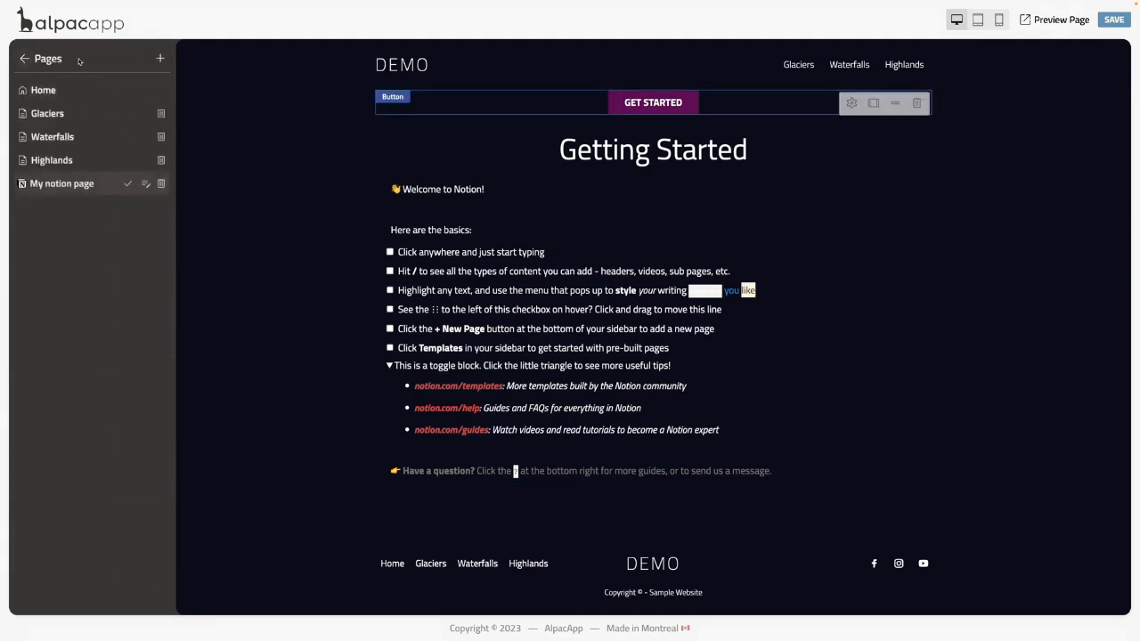
pyautogui.click(128, 184)
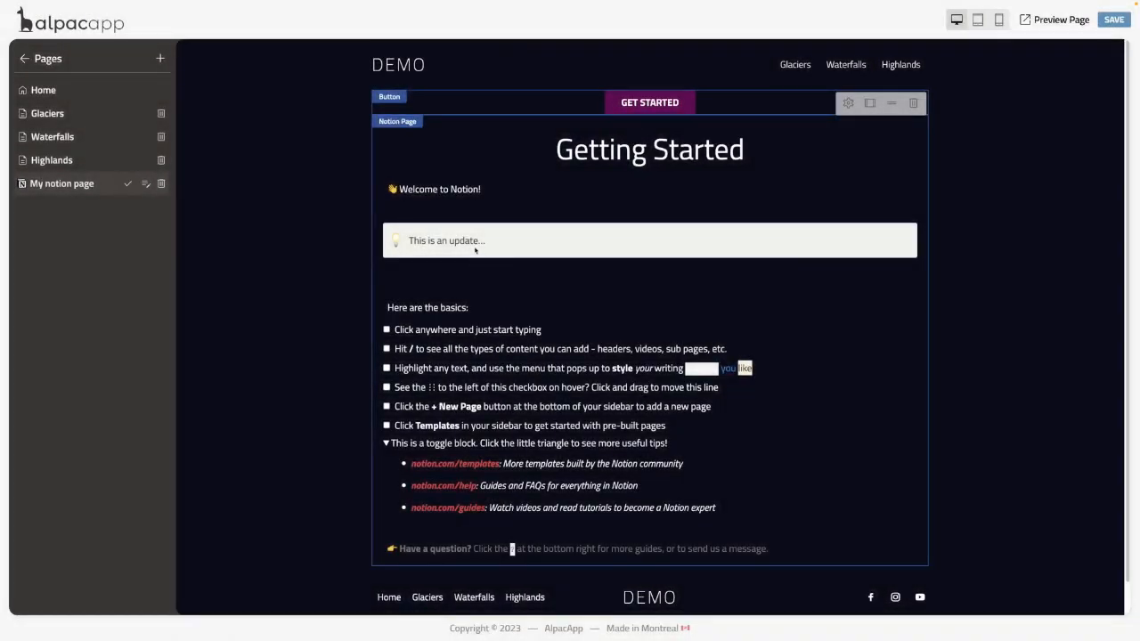
# Step: Open the project settings
pyautogui.click(26, 60)
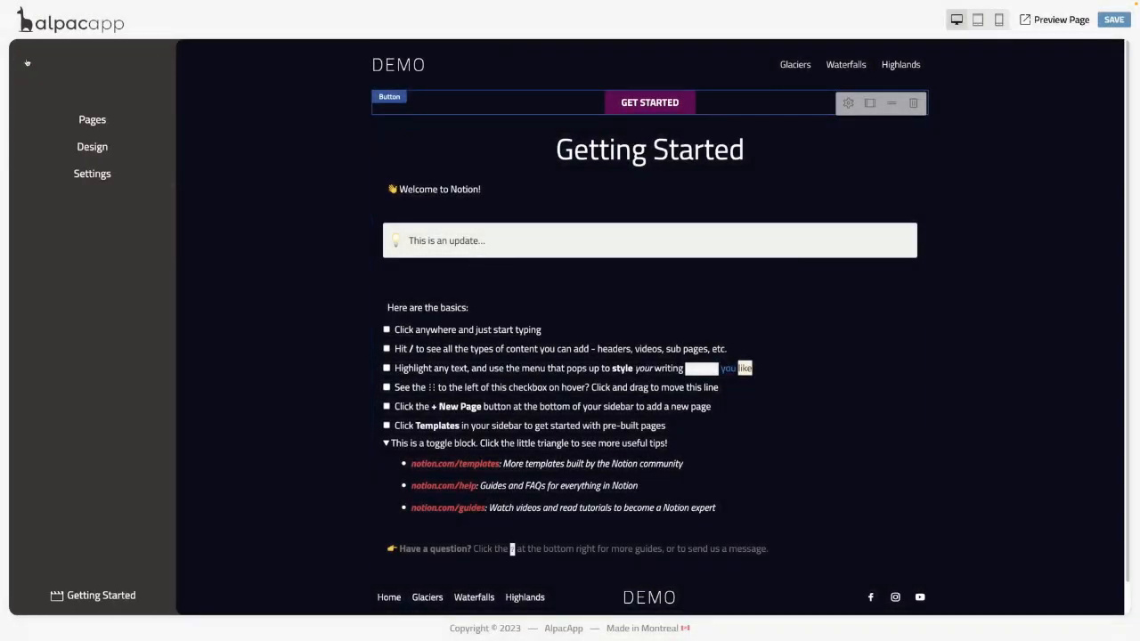
pyautogui.click(92, 174)
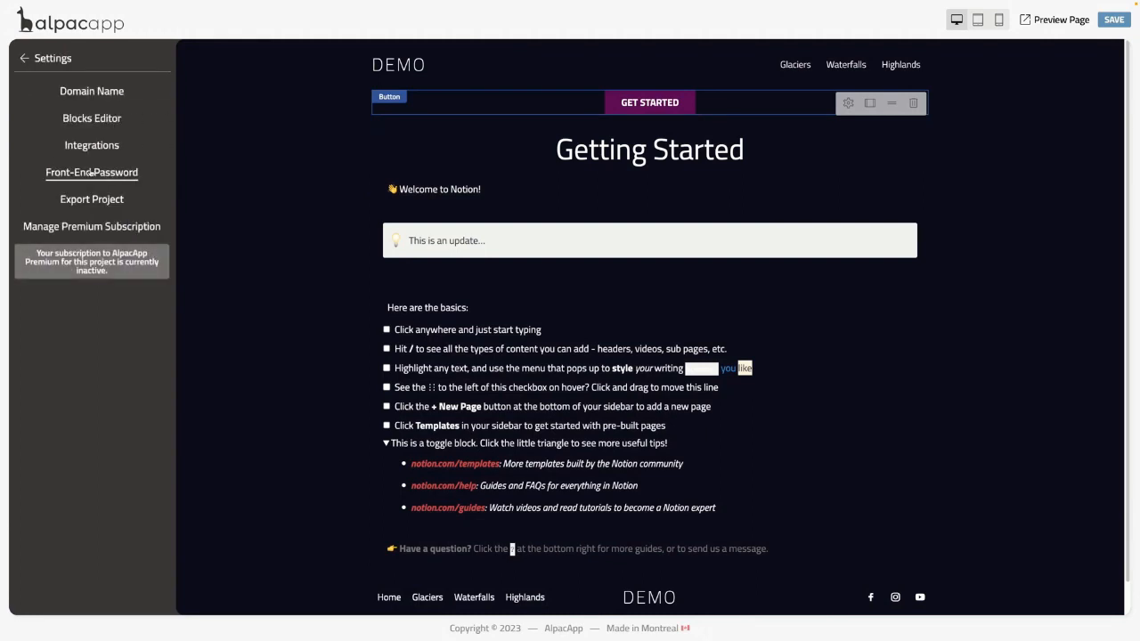